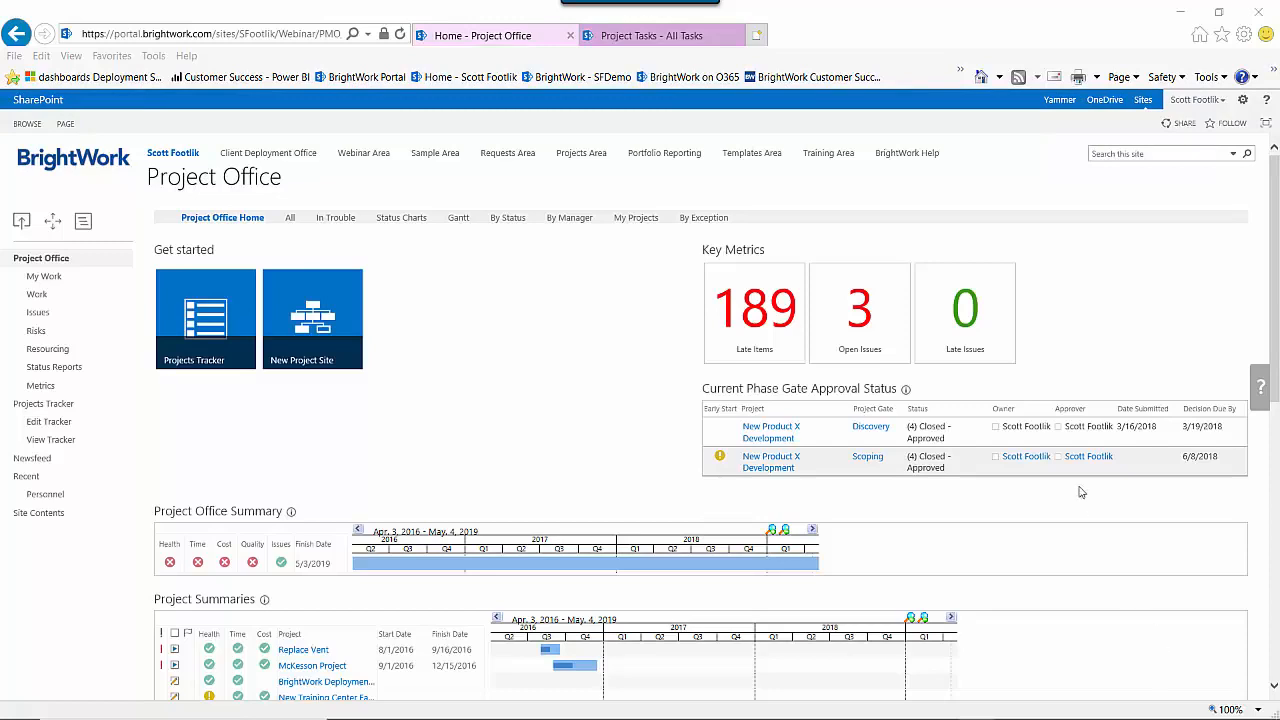
Add the Reporter (BrightWork) web part to the Top Row zone of the Project Office's Resourcing page and finish editing the page.
left_click(57, 352)
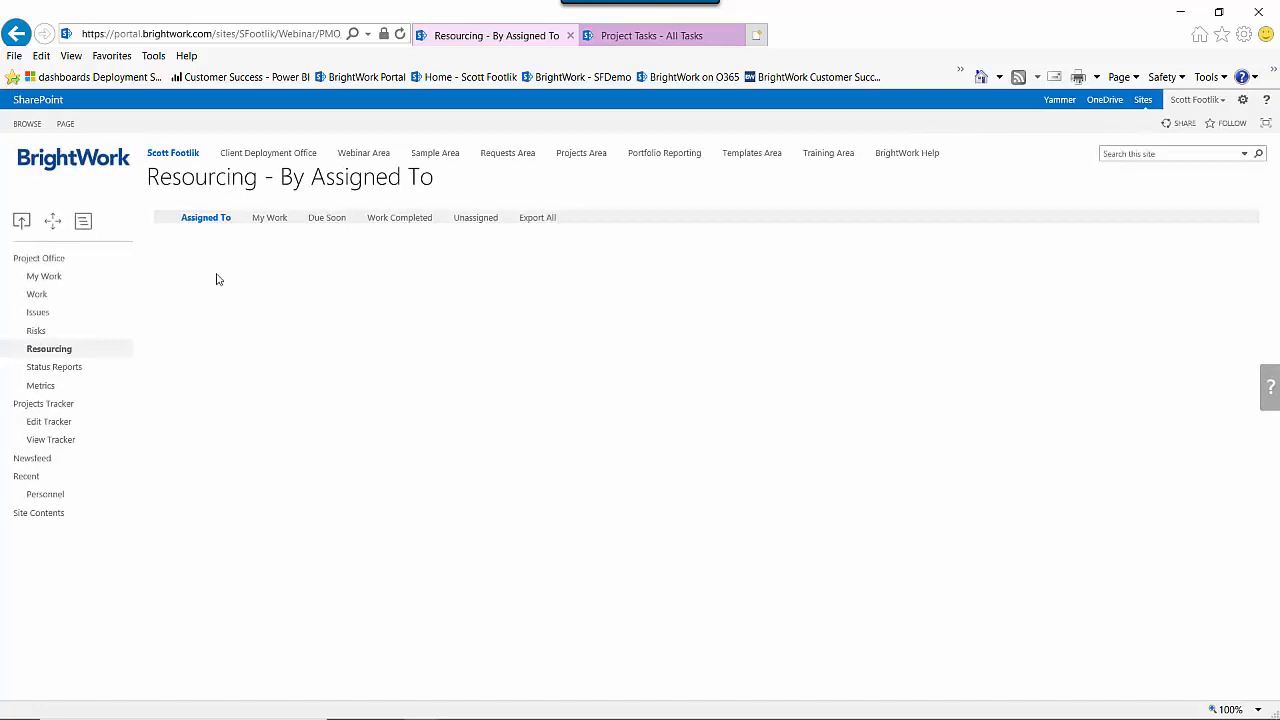
left_click(65, 125)
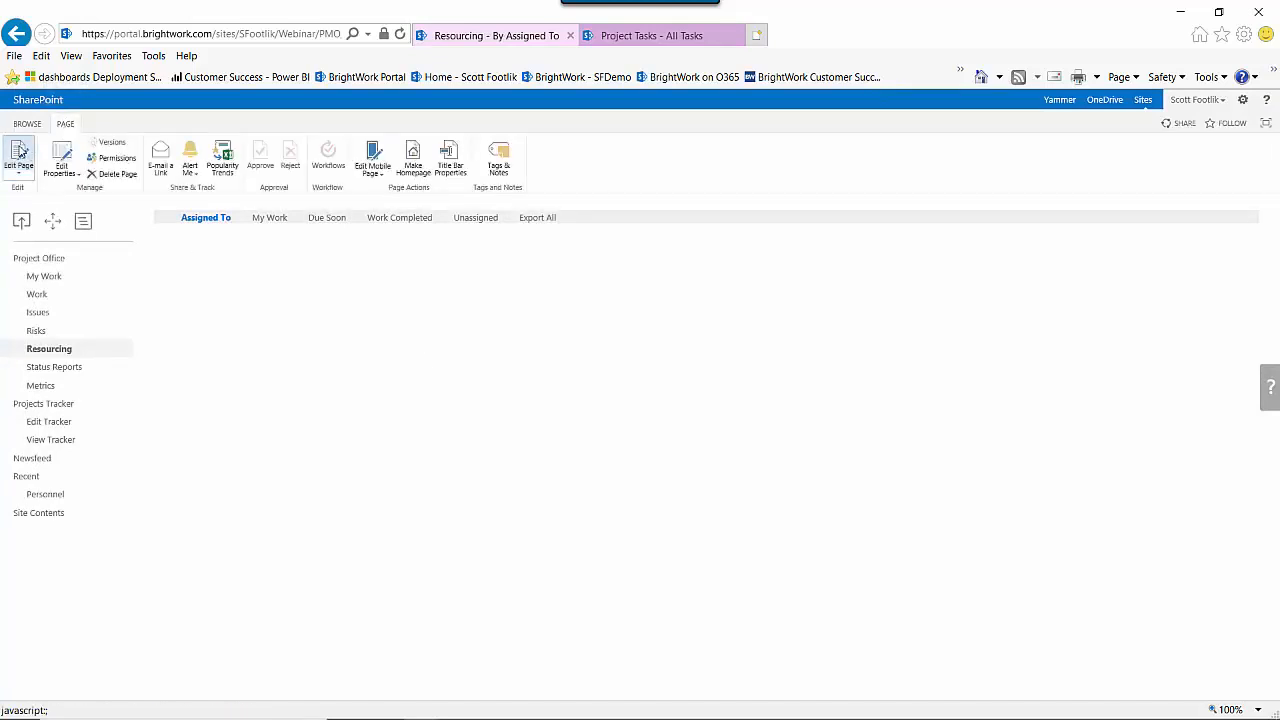
left_click(18, 152)
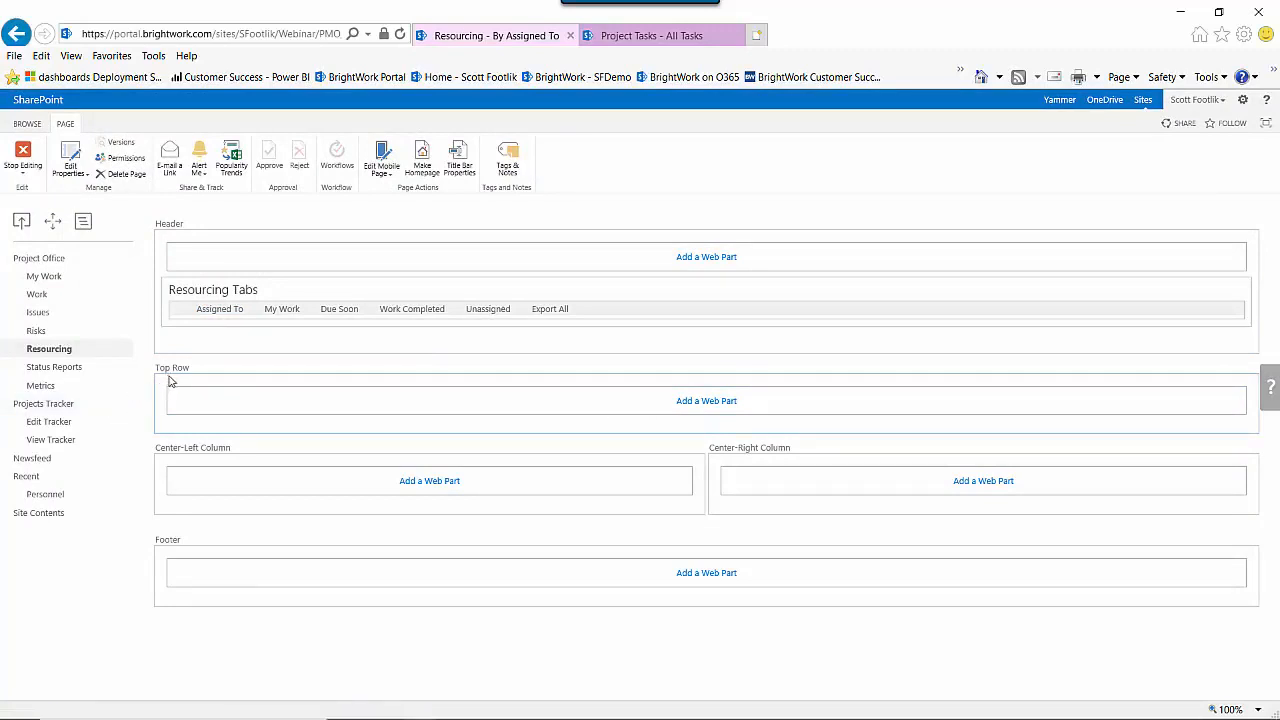
left_click(712, 402)
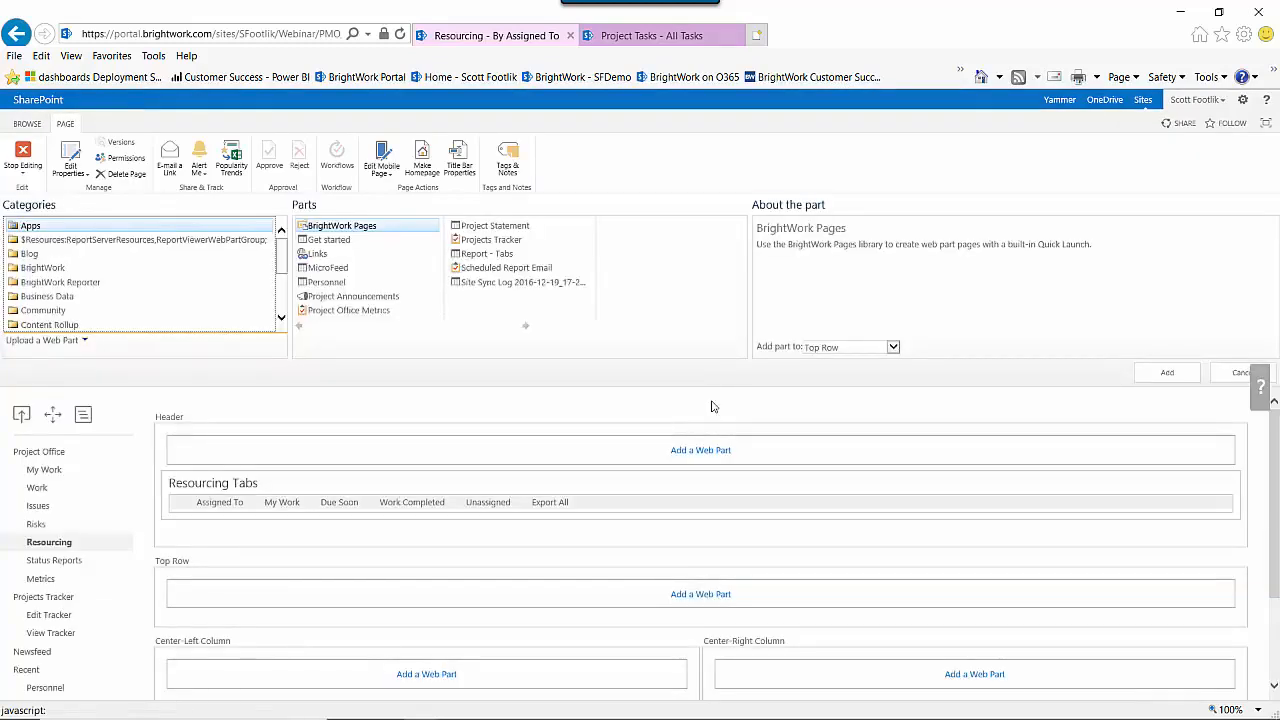
left_click(76, 286)
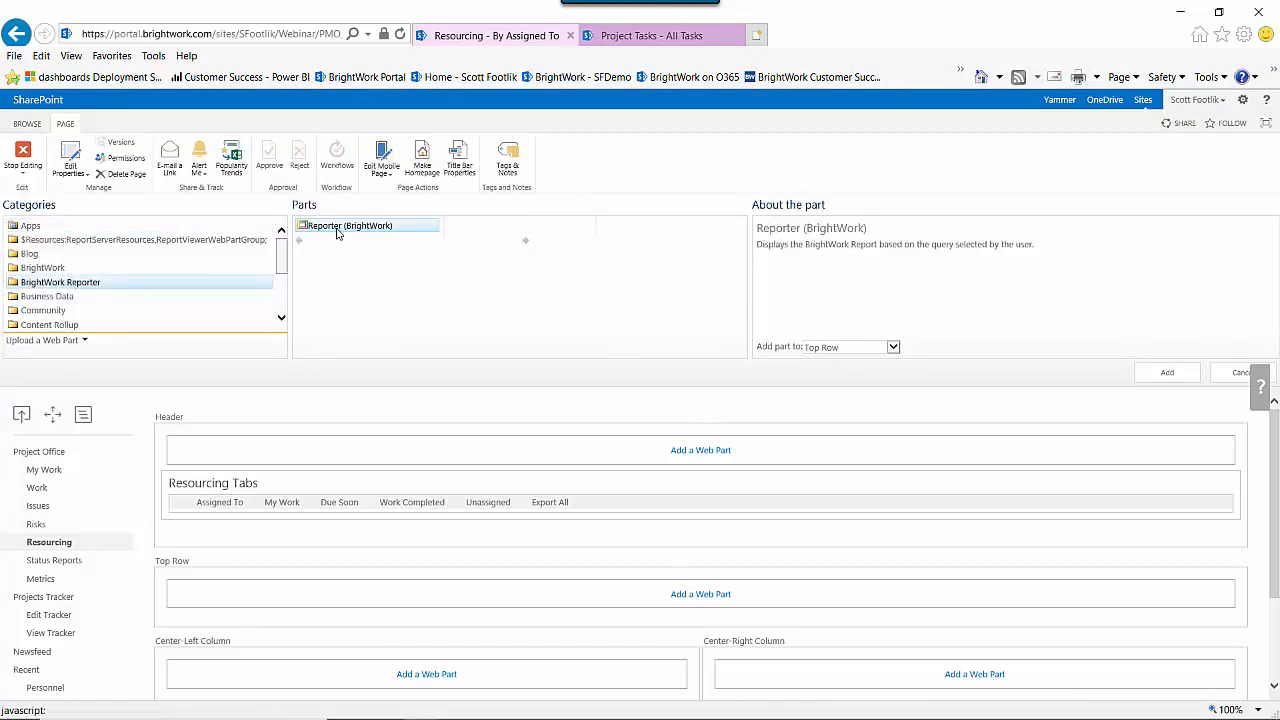
left_click(1168, 374)
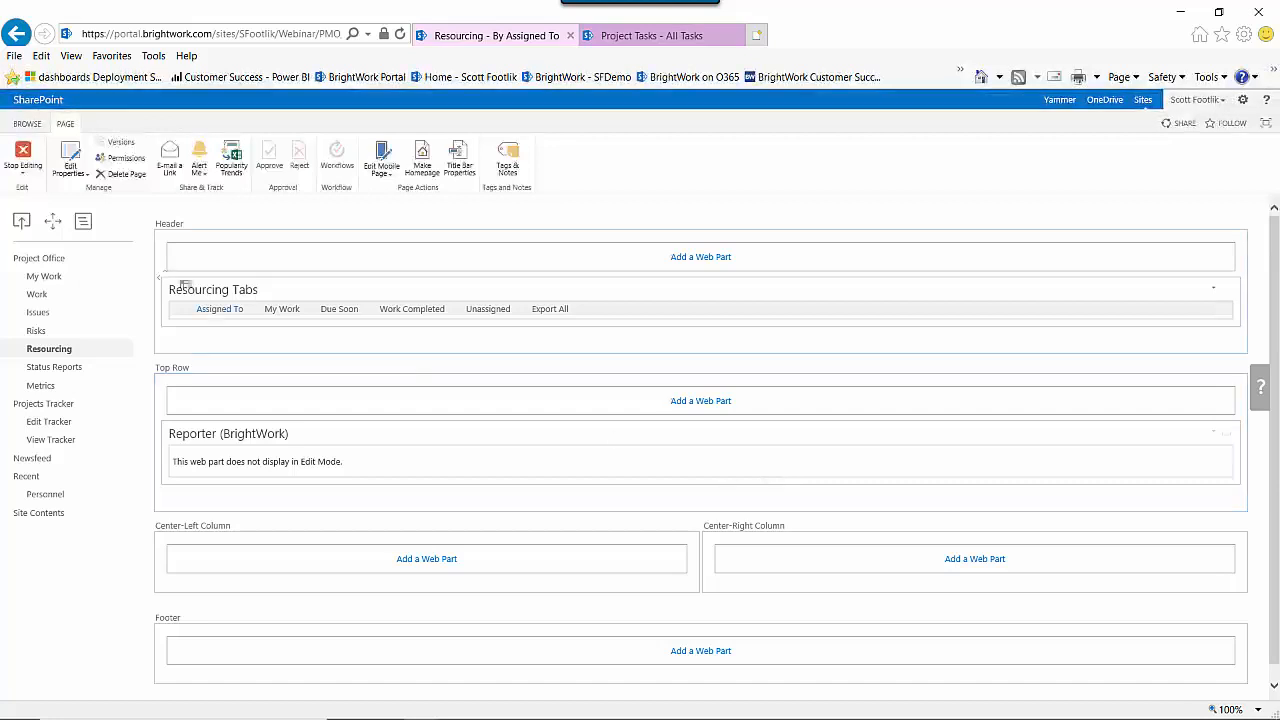
left_click(22, 160)
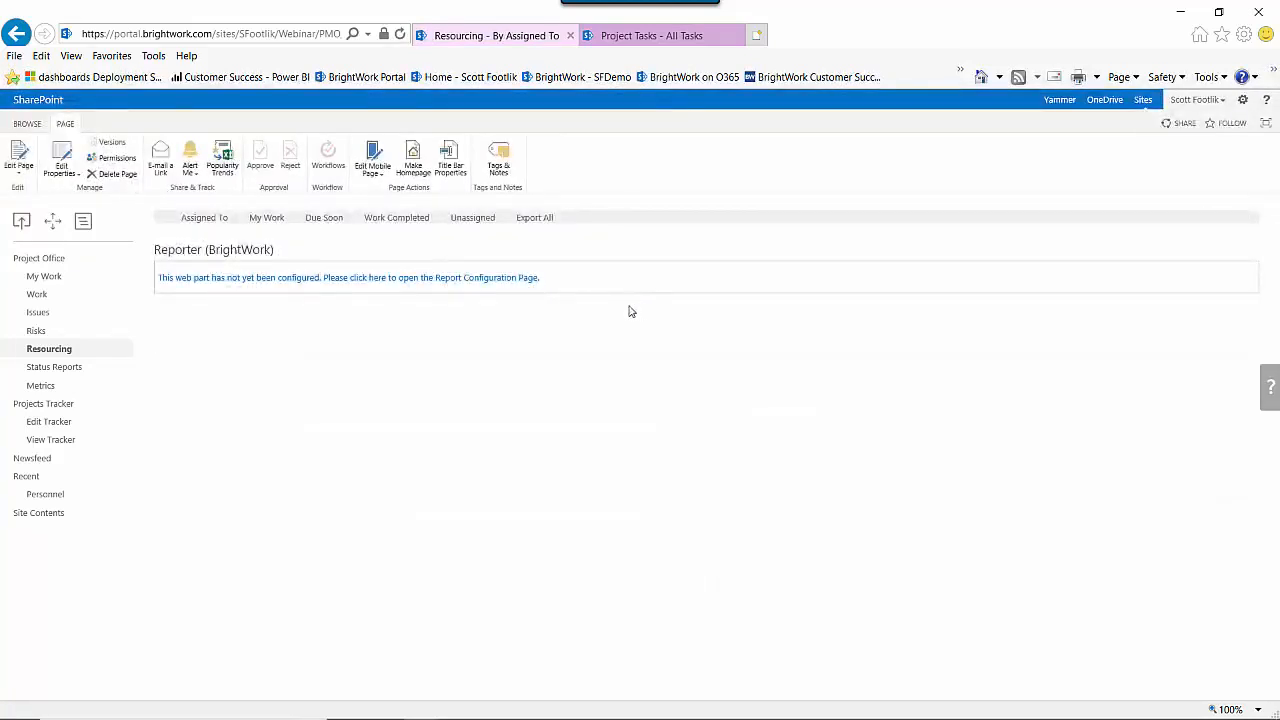
Configure the new Reporter web part to use the Gallery/Open Work report from the Reporter Library, including all sub-sites of the current site.
left_click(434, 278)
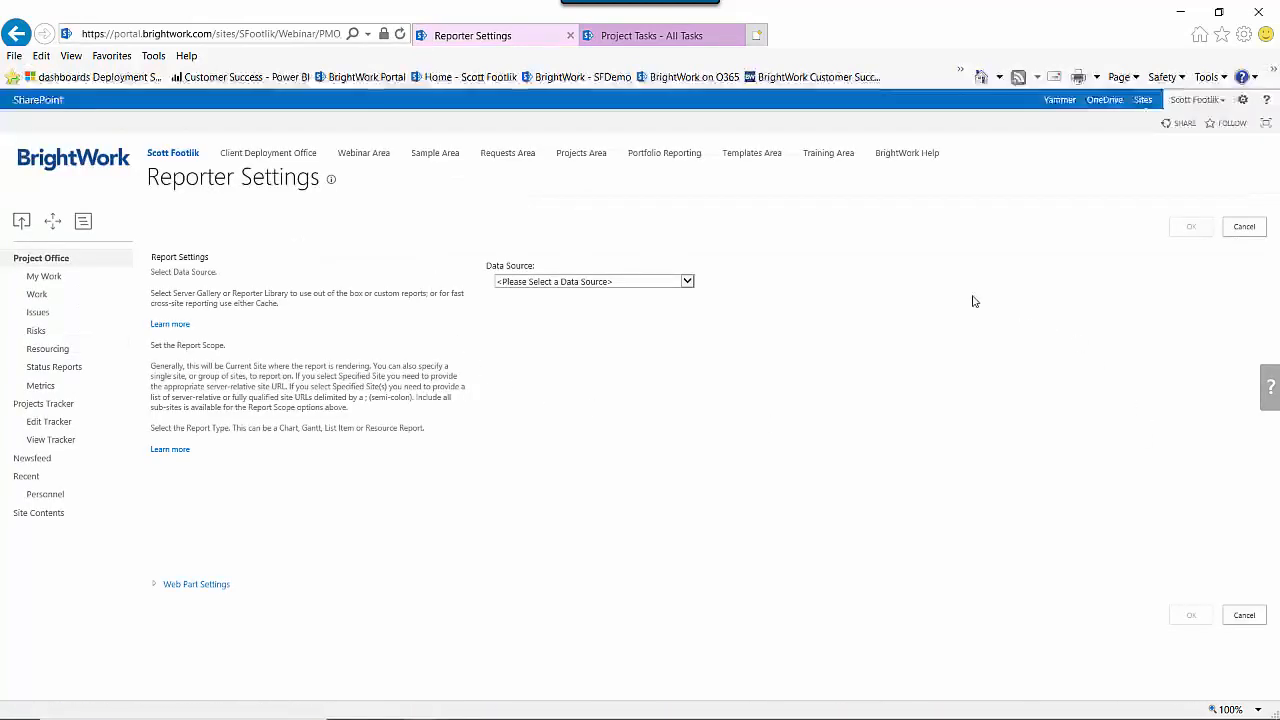
left_click(688, 282)
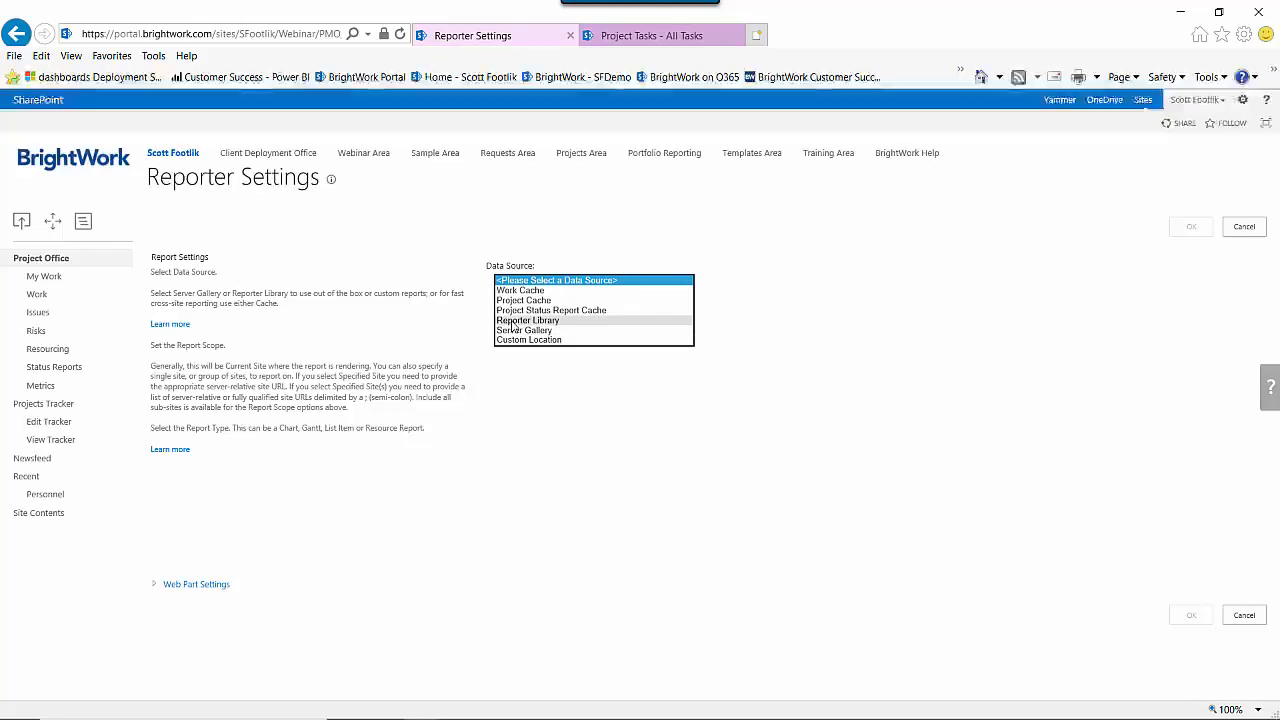
left_click(512, 320)
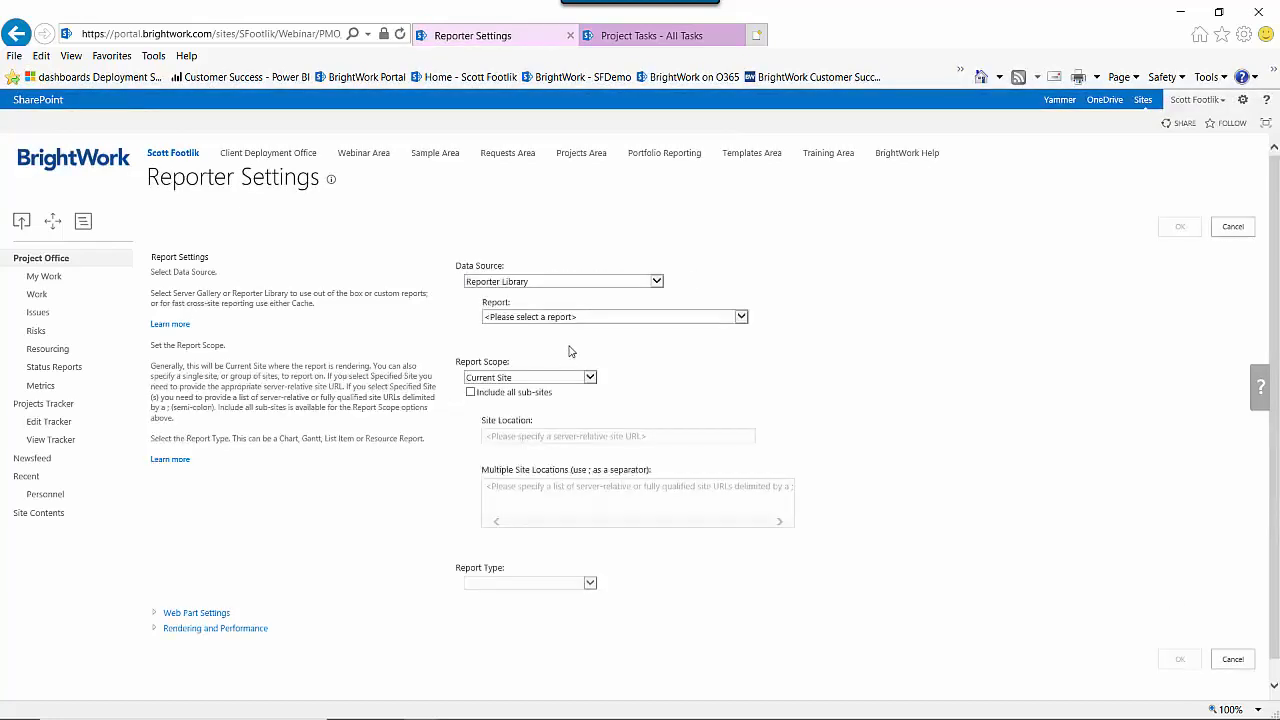
left_click(523, 318)
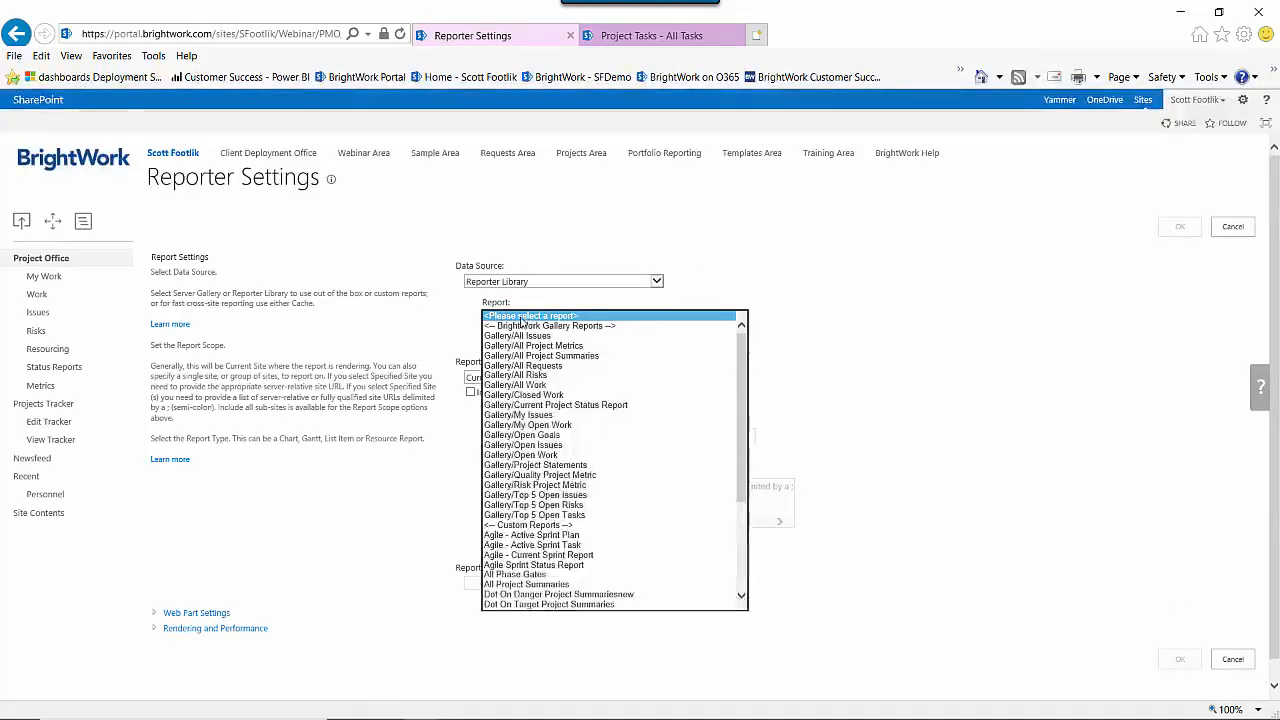
left_click(549, 456)
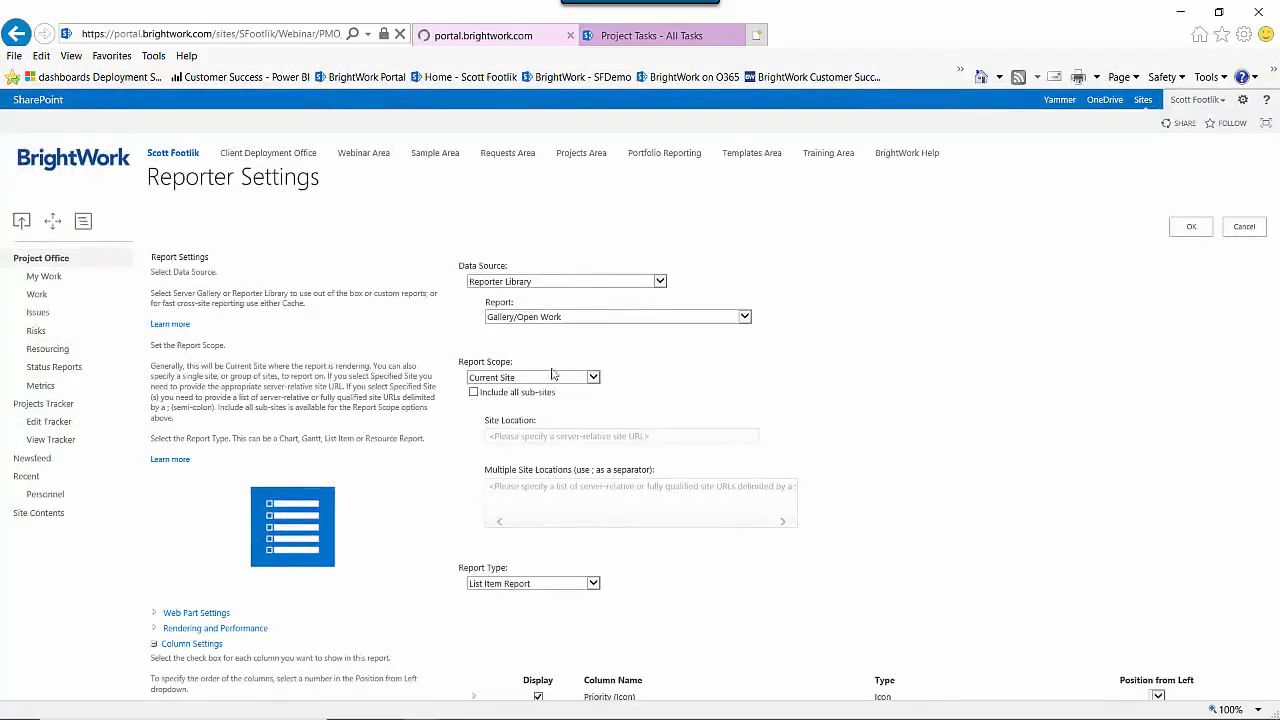
left_click(474, 393)
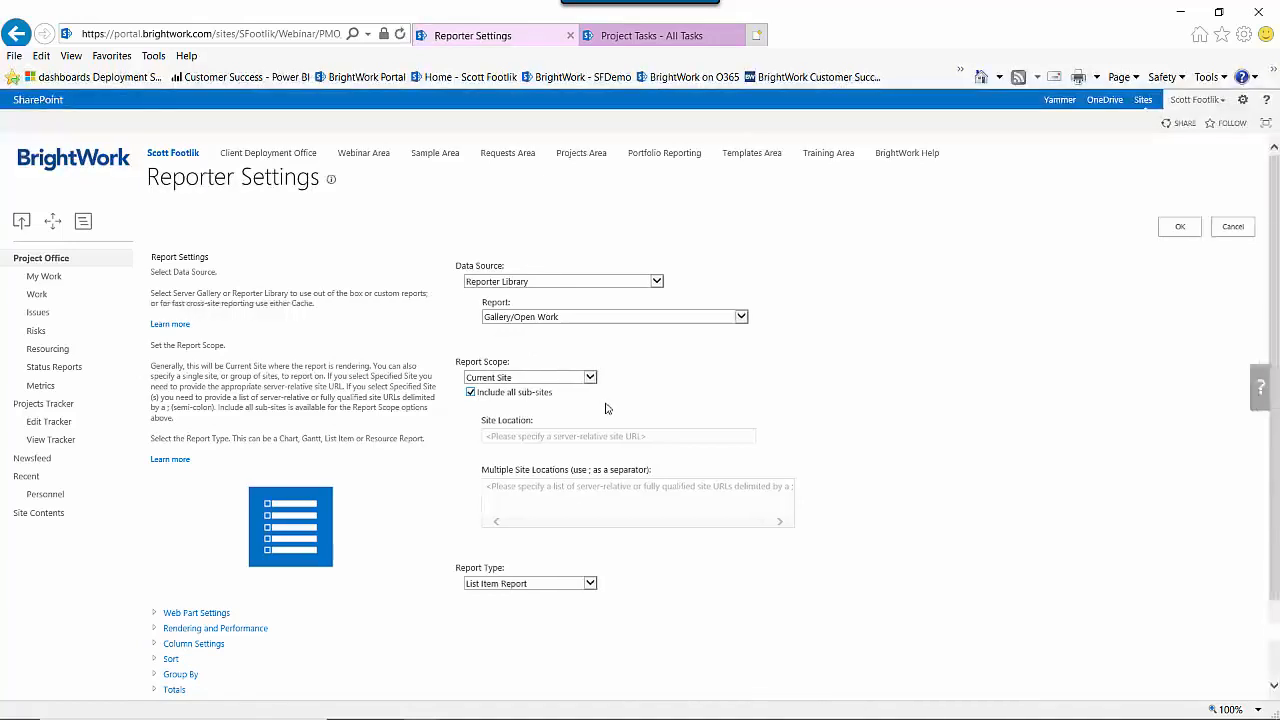
Set the report type to Resource Report.
scroll(397, 506, "down", 2)
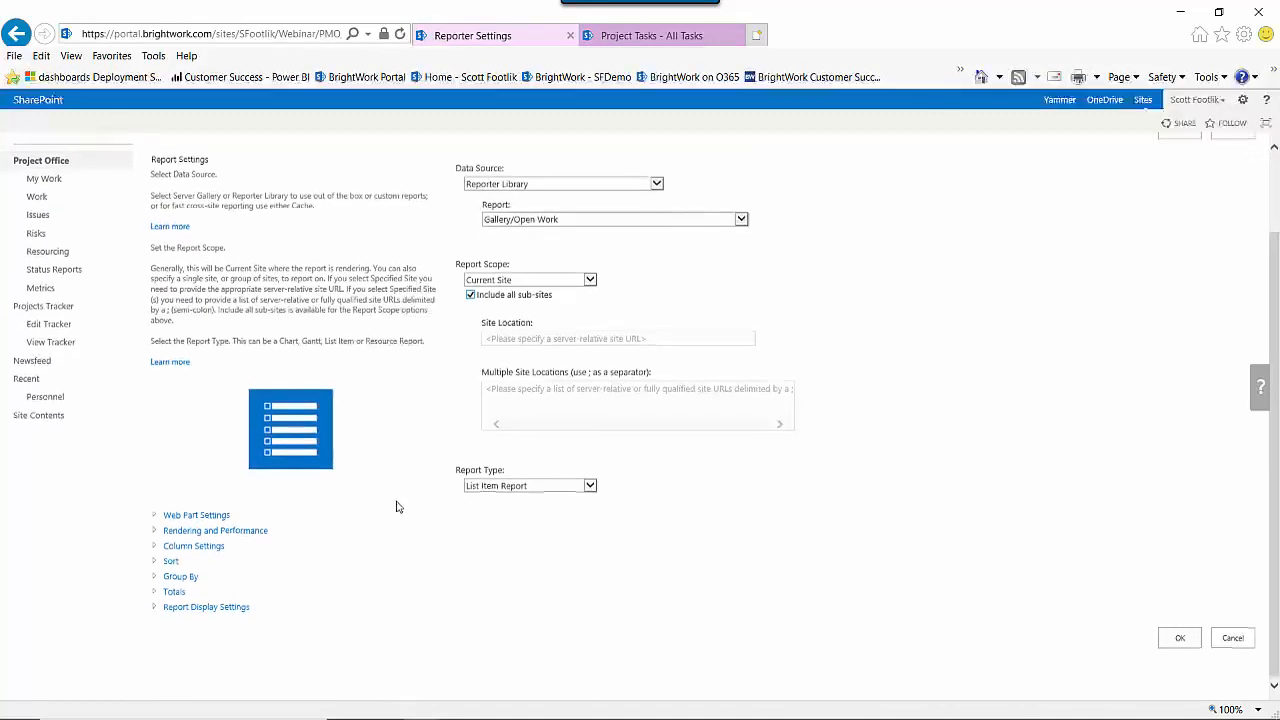
left_click(589, 486)
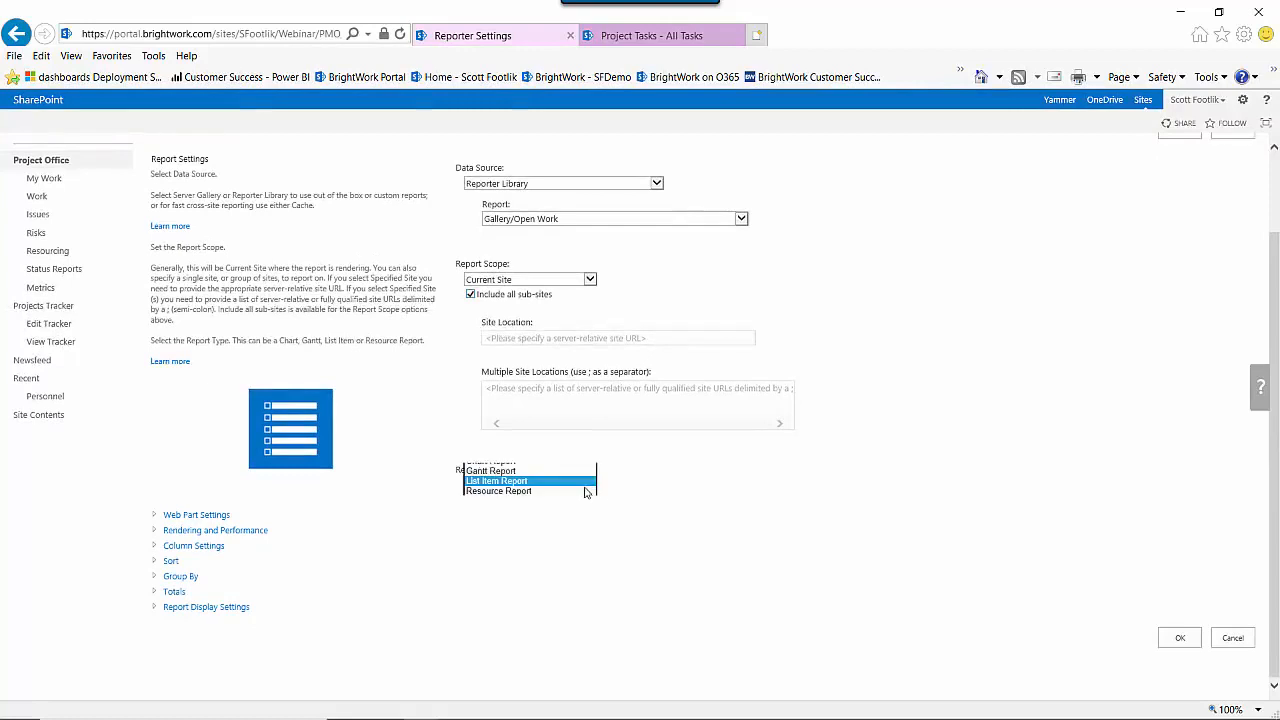
left_click(505, 491)
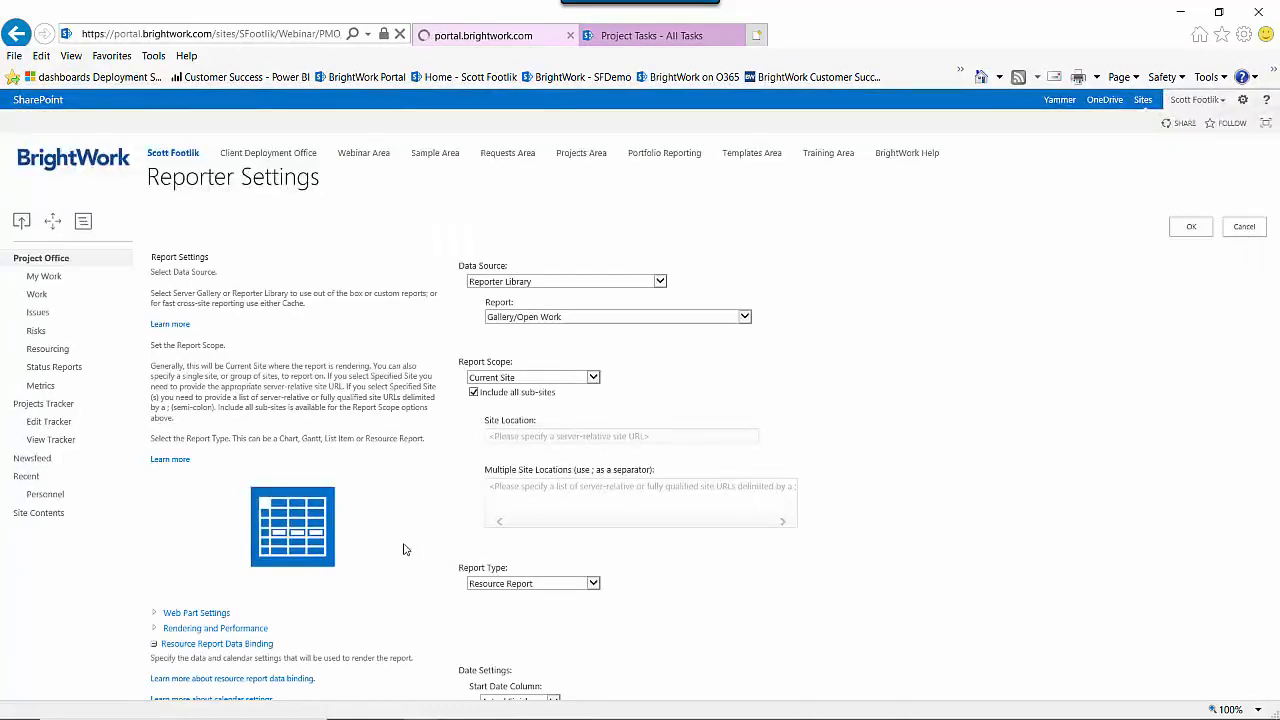
Change the web part's title to "Open Work" in its web part settings.
scroll(367, 550, "down", 4)
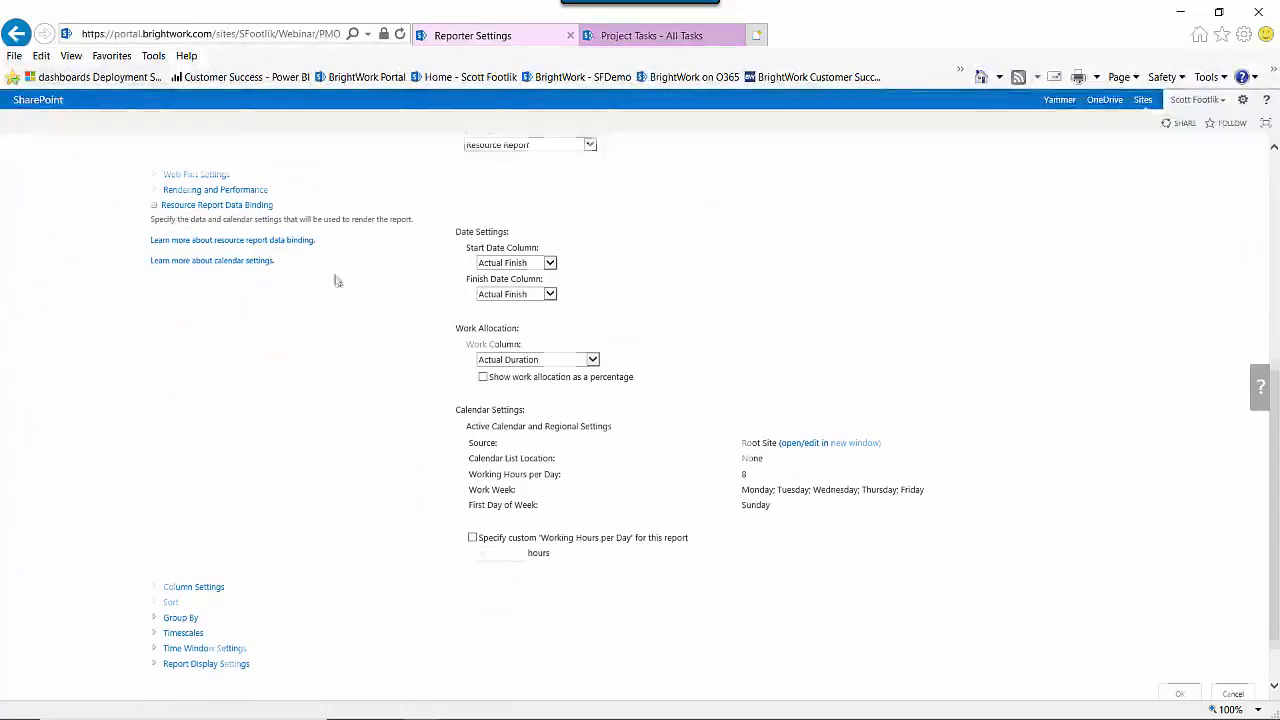
scroll(337, 280, "up", 1)
left_click(214, 262)
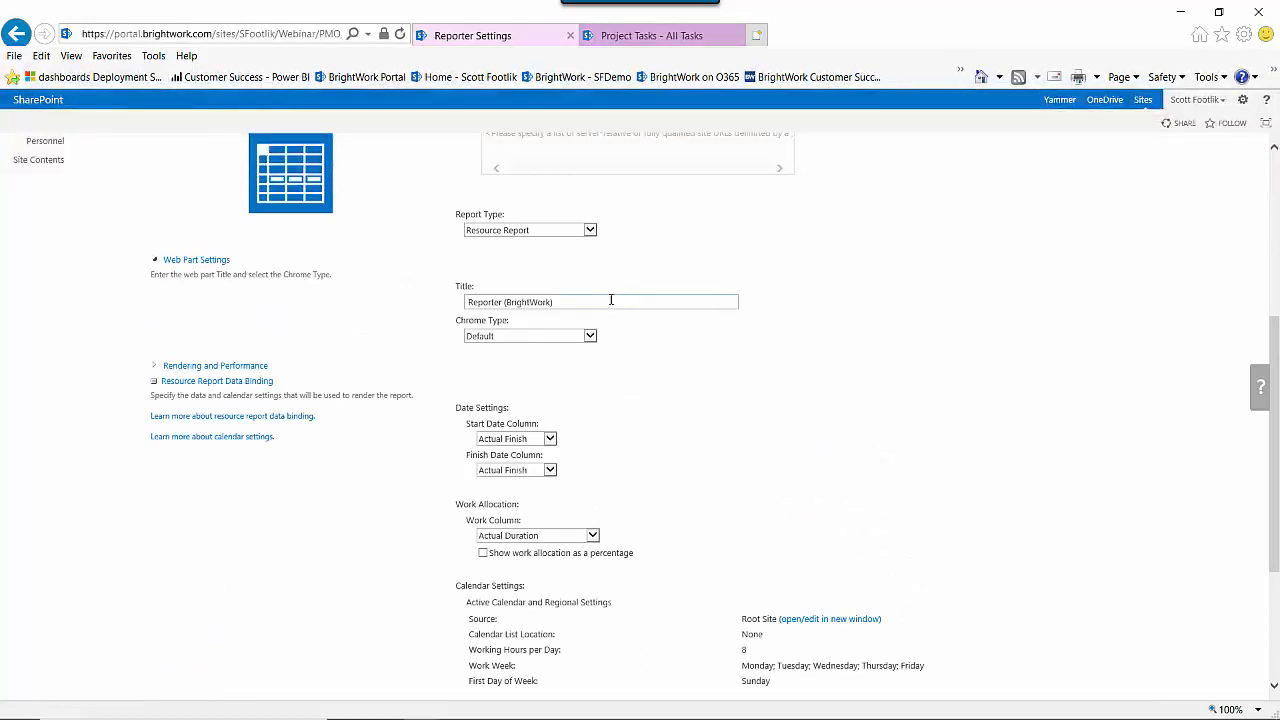
key("ctrl+a")
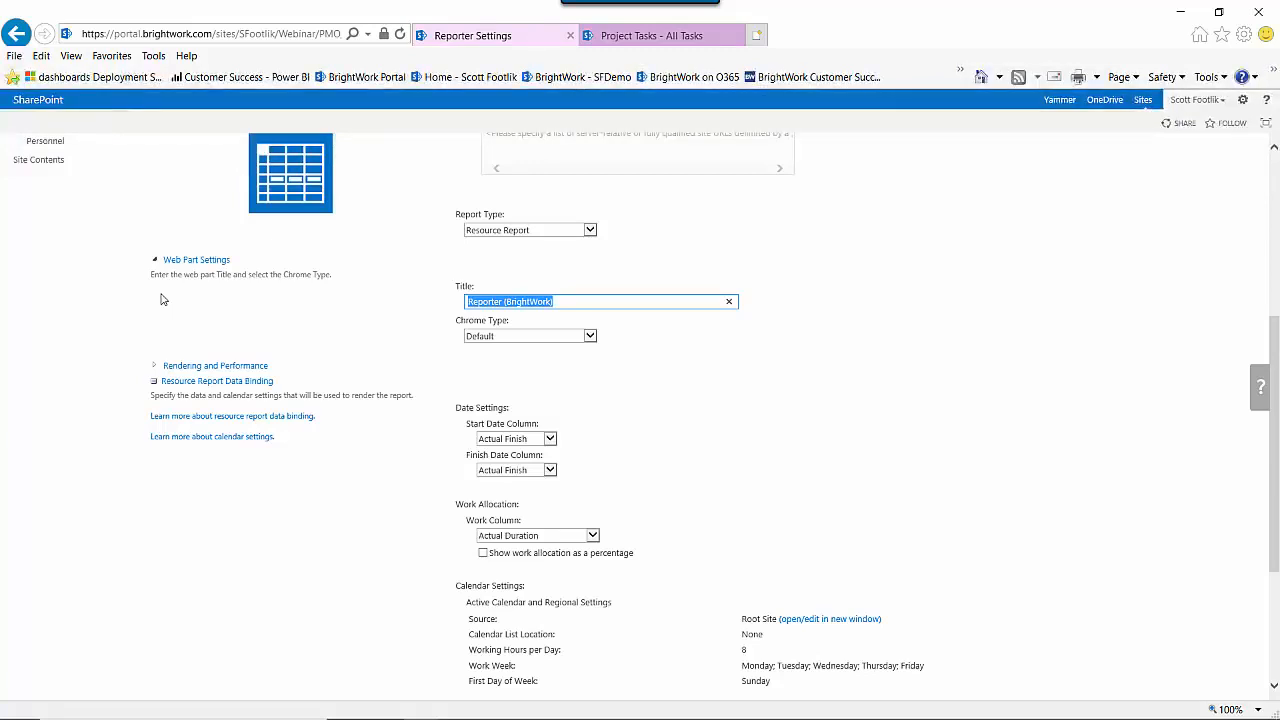
type("Open Work")
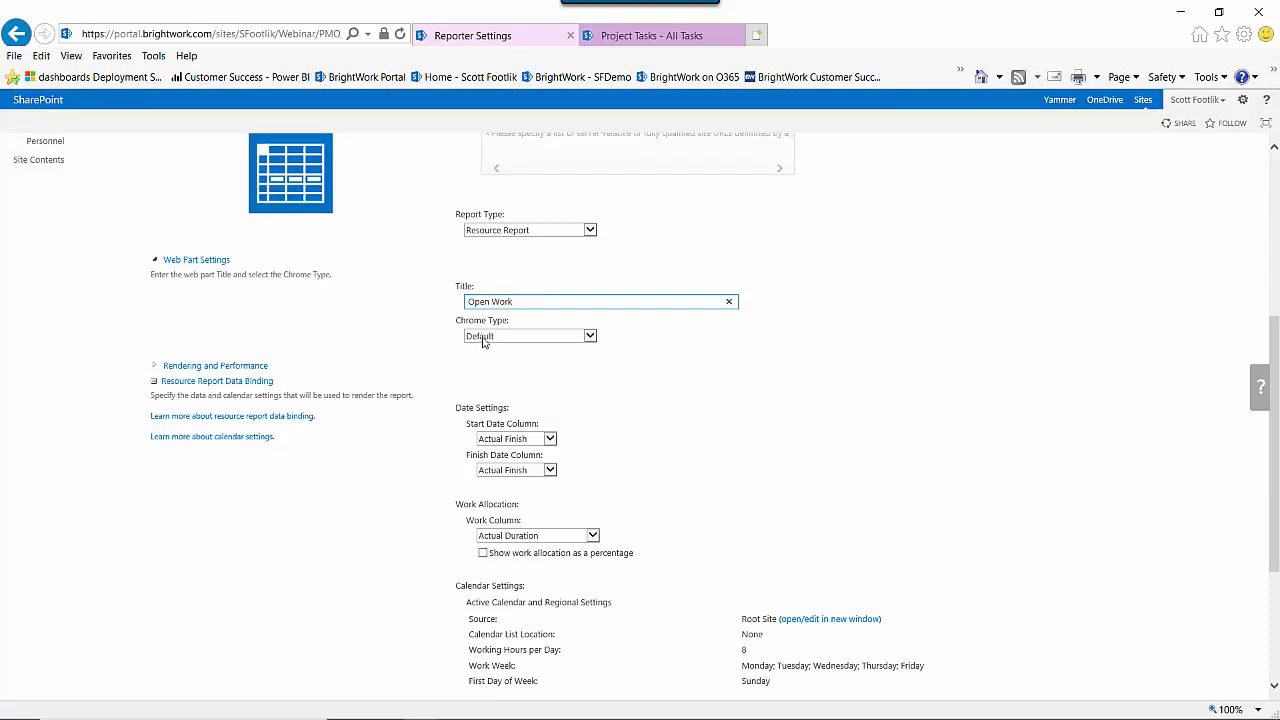
Bind the resource report to the Start Date and Finish Date columns, with Work as the work allocation column.
left_click(550, 439)
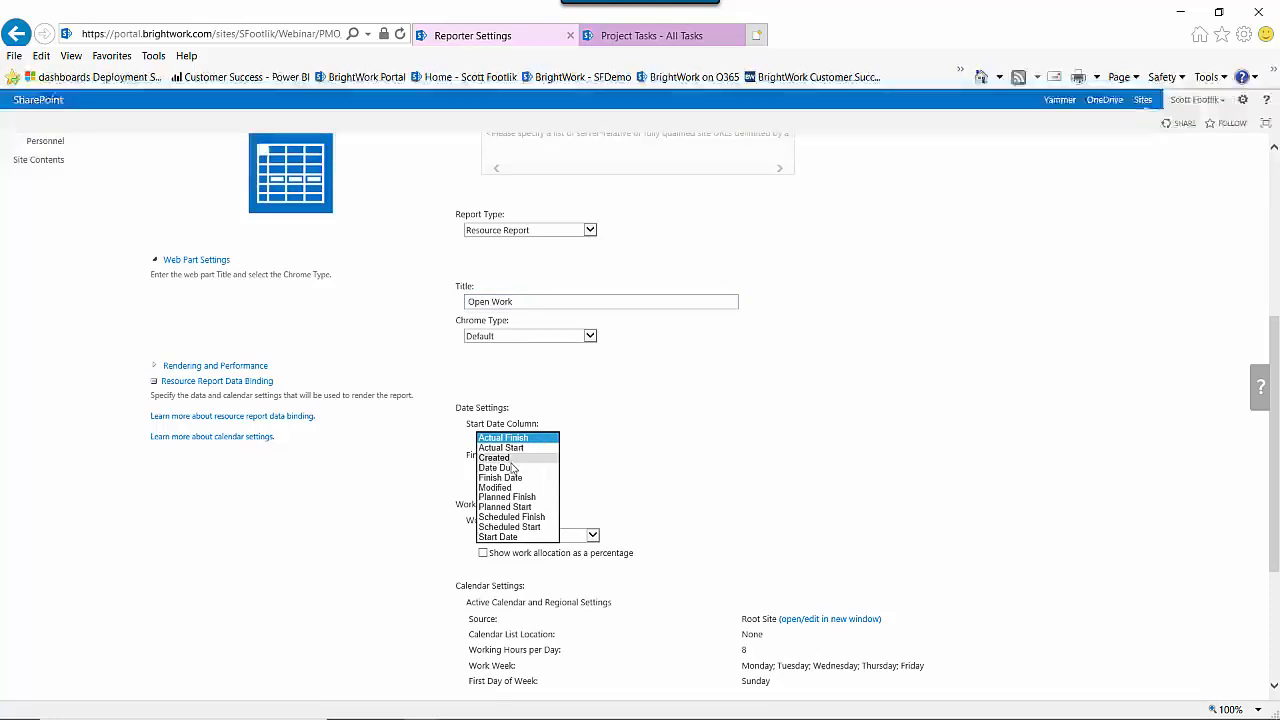
left_click(500, 537)
left_click(535, 471)
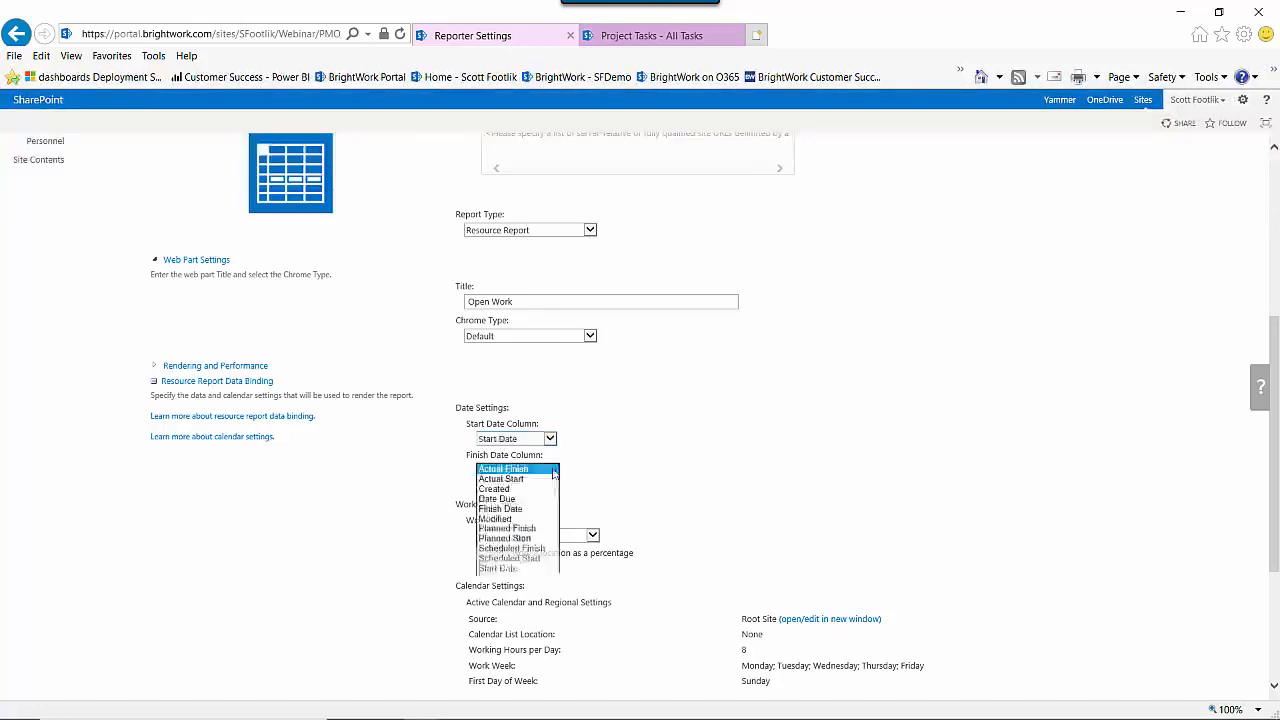
left_click(505, 508)
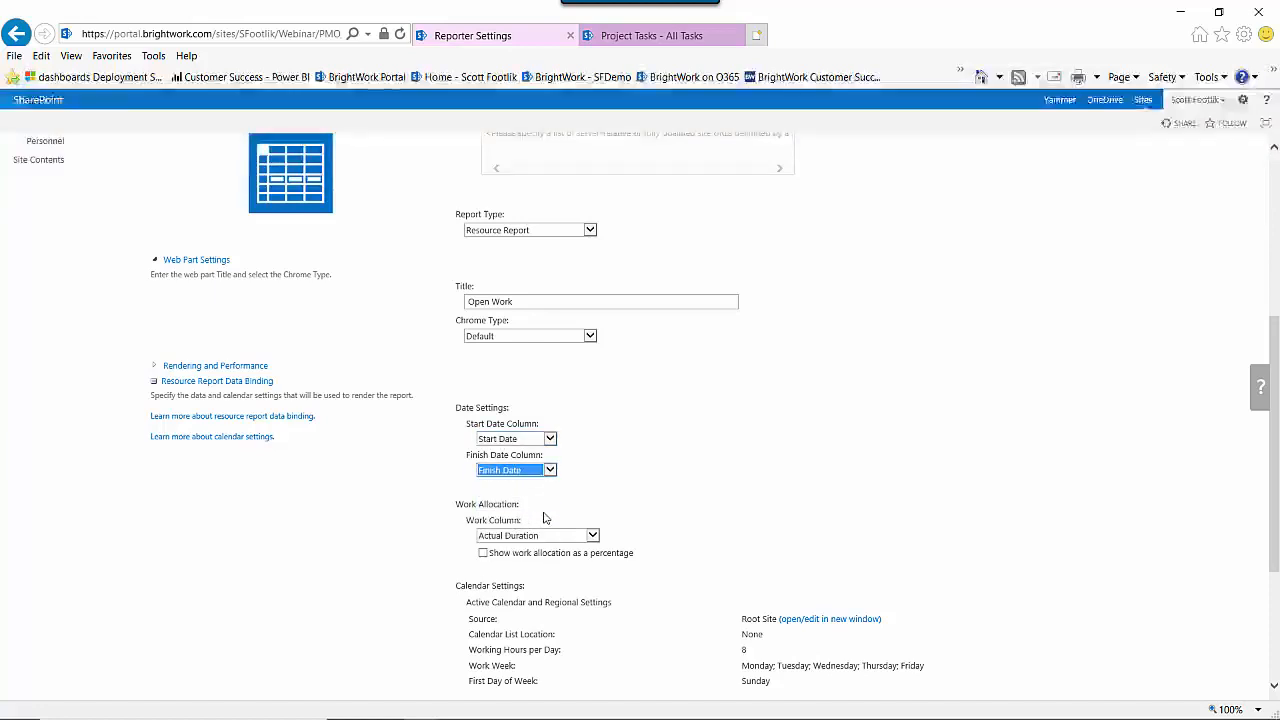
scroll(418, 512, "down", 3)
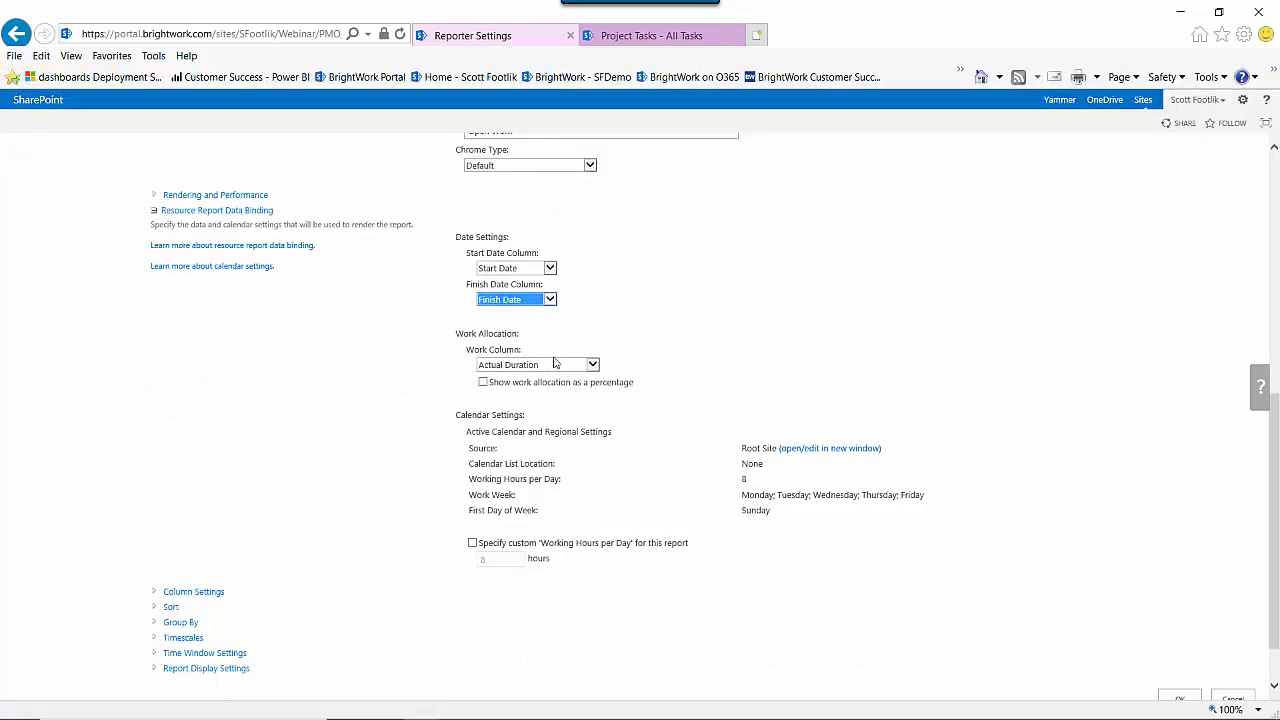
left_click(548, 366)
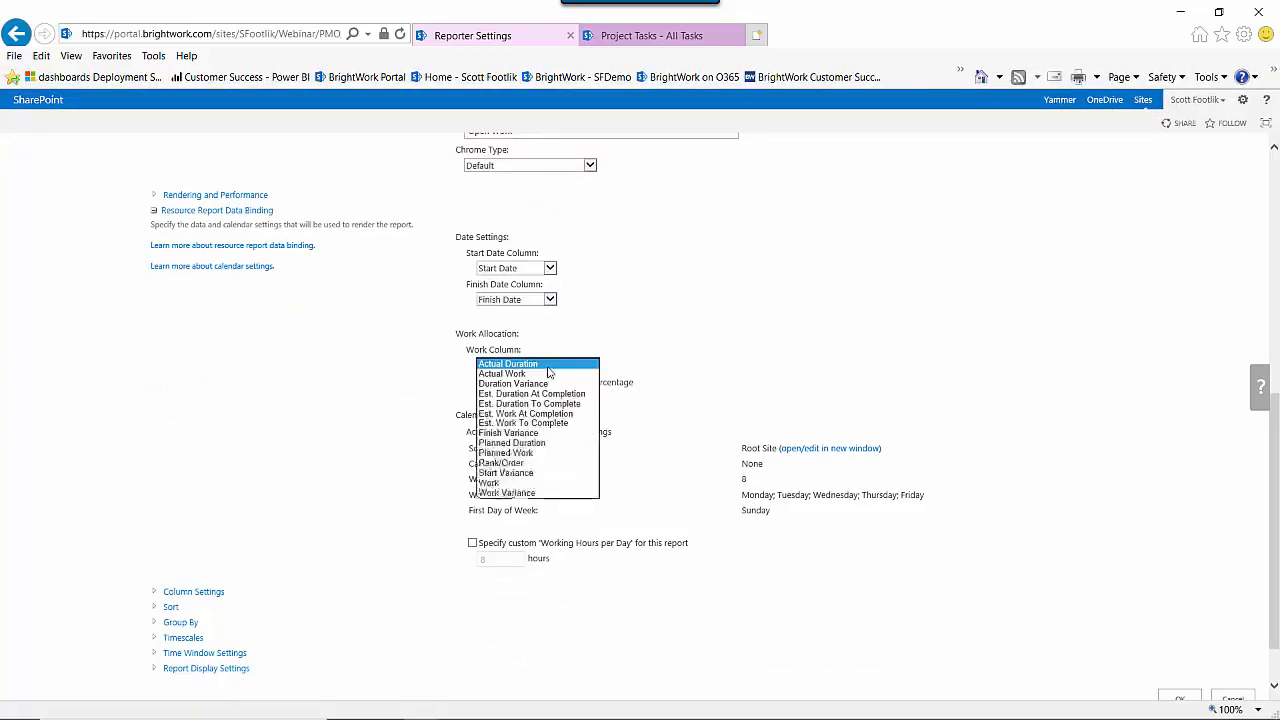
left_click(489, 484)
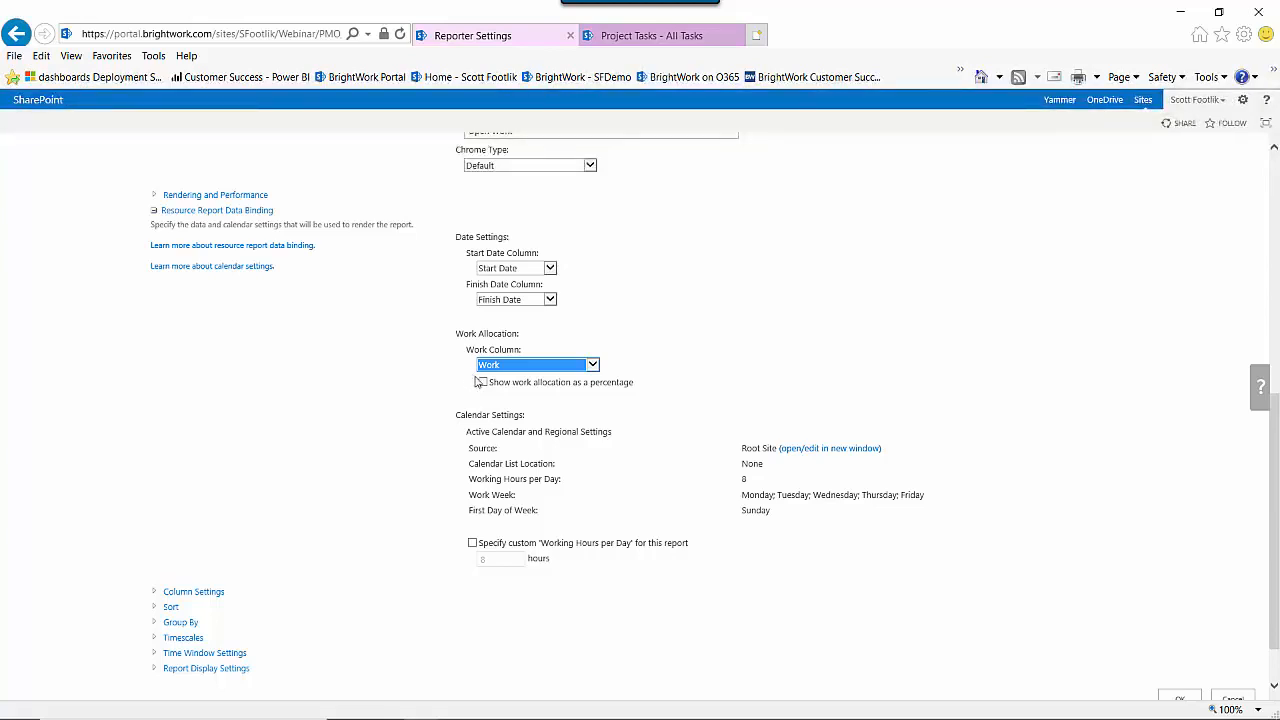
In the report's column settings, display the Title column and place it at position 1 from the left.
scroll(568, 468, "down", 1)
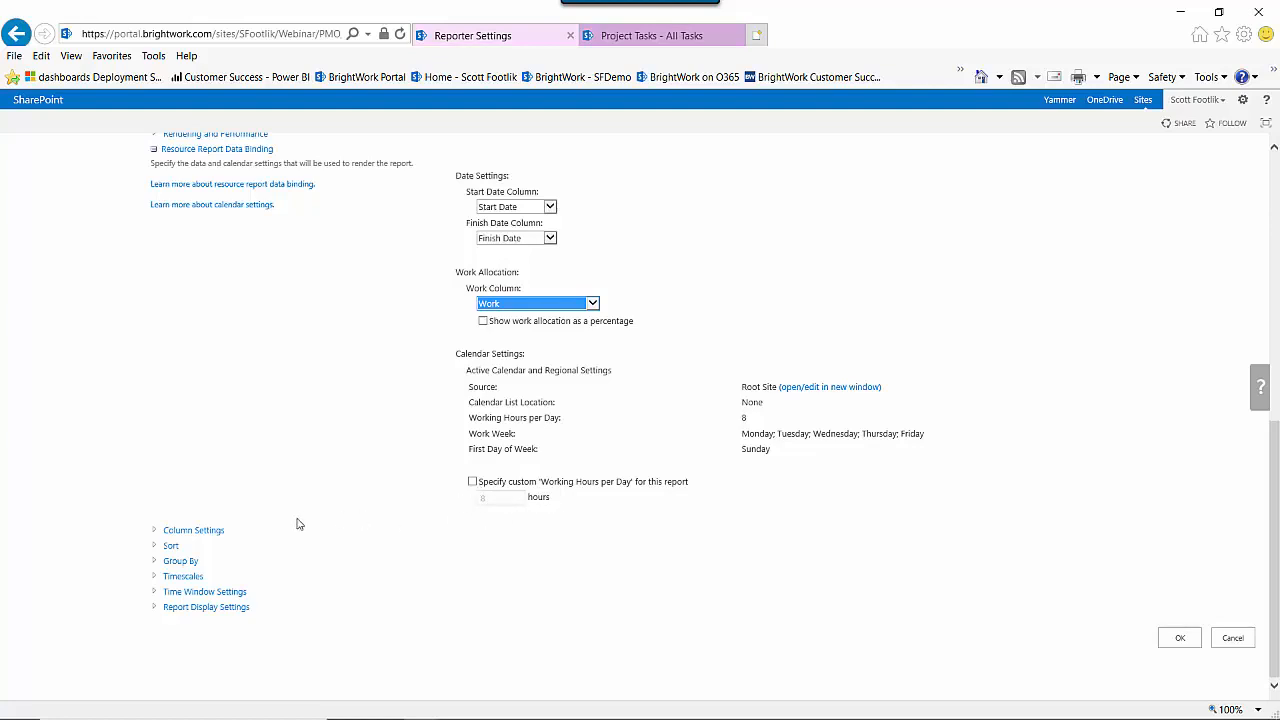
left_click(154, 535)
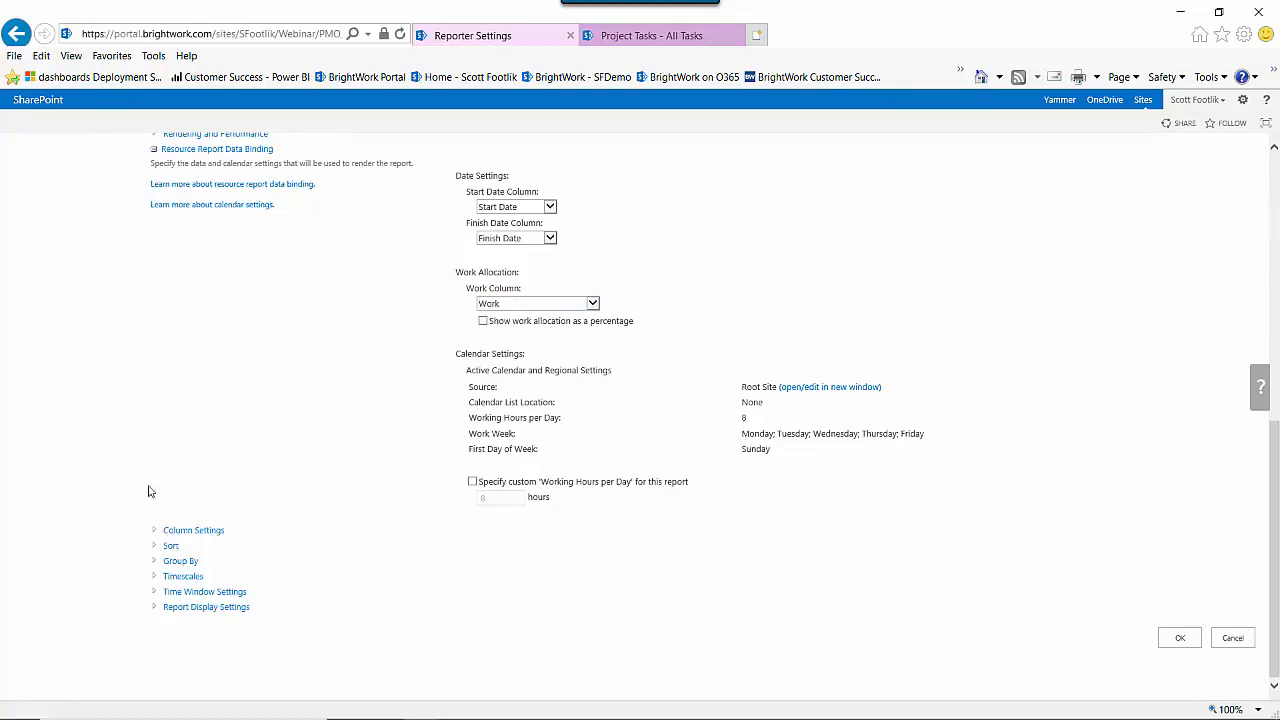
left_click(154, 530)
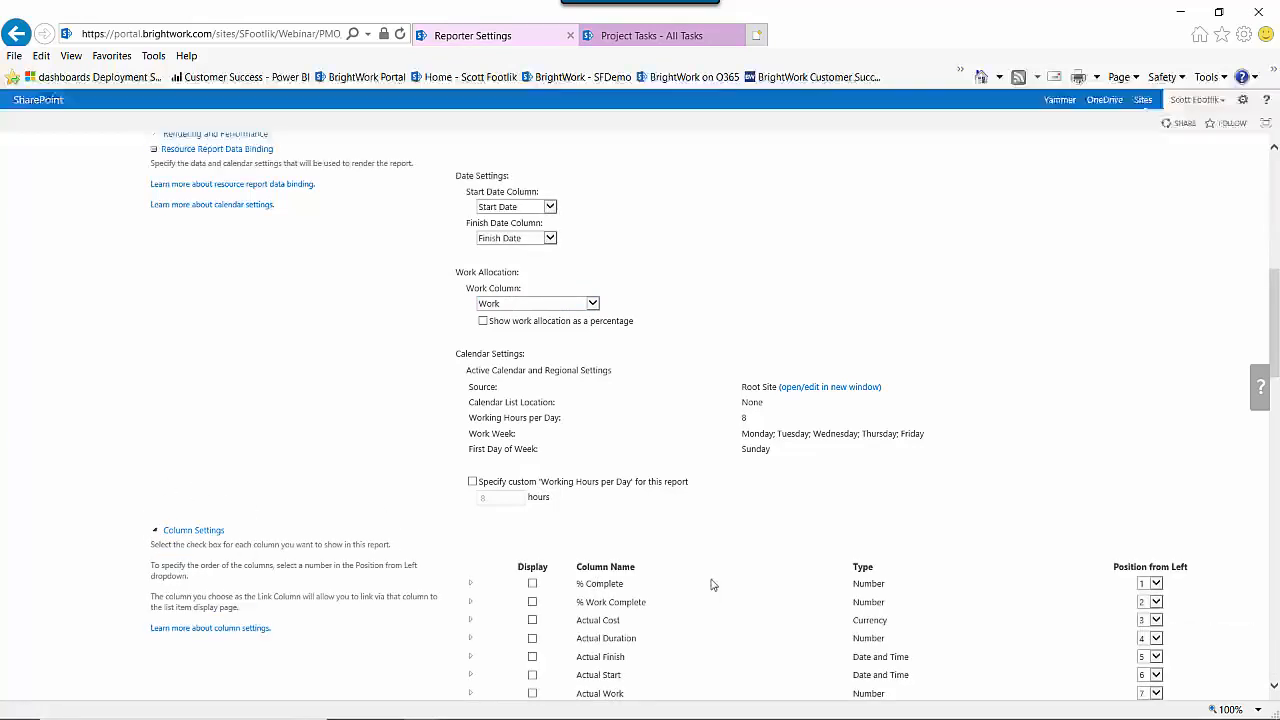
scroll(770, 578, "down", 1)
scroll(770, 578, "down", 3)
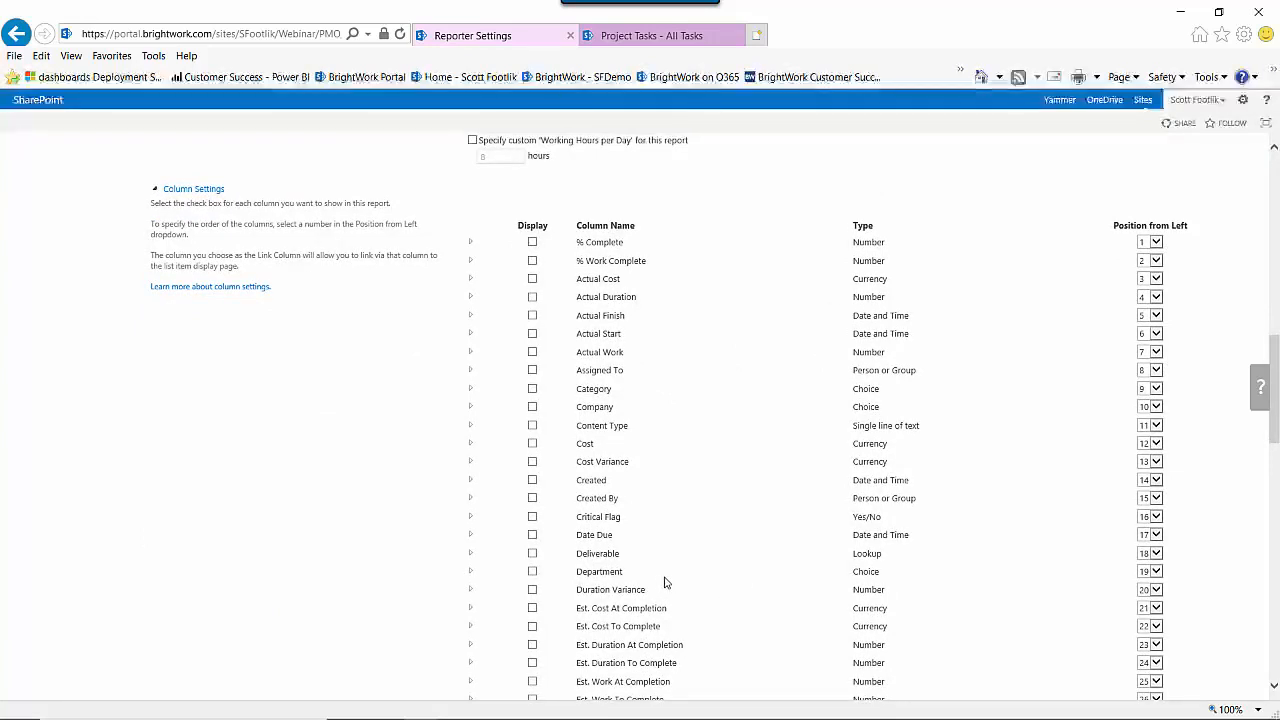
scroll(680, 576, "down", 3)
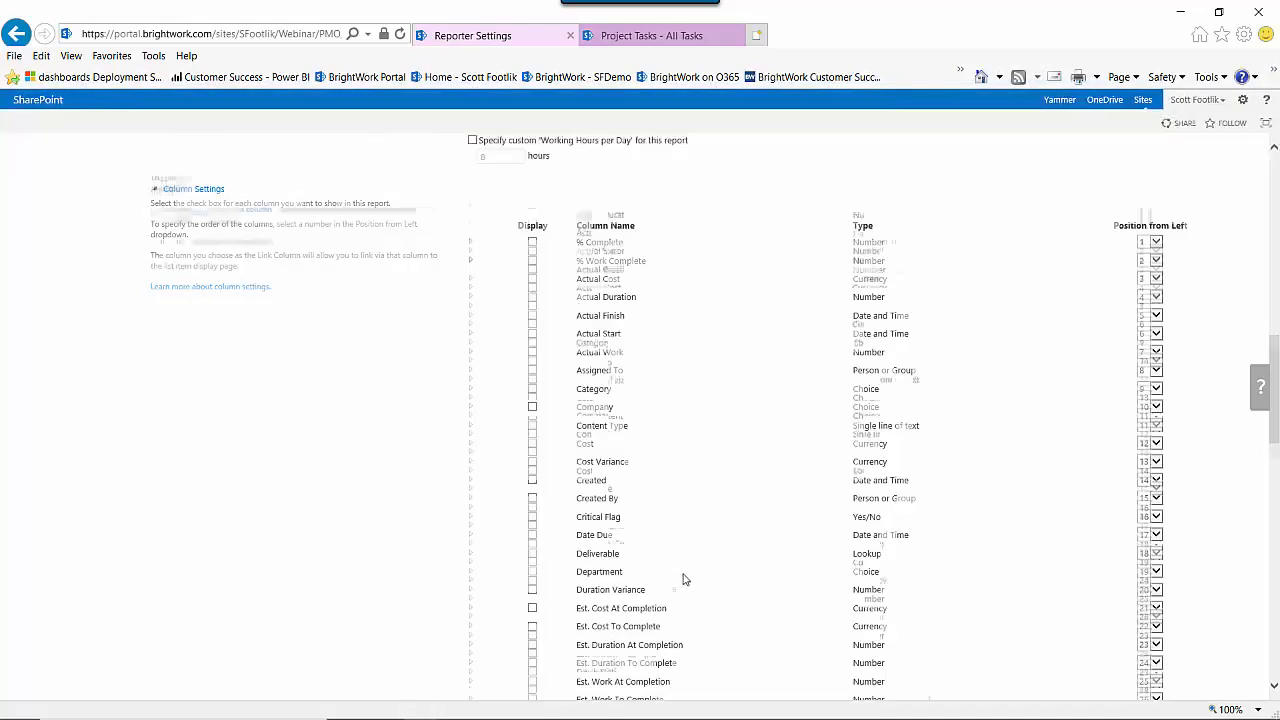
scroll(687, 582, "down", 5)
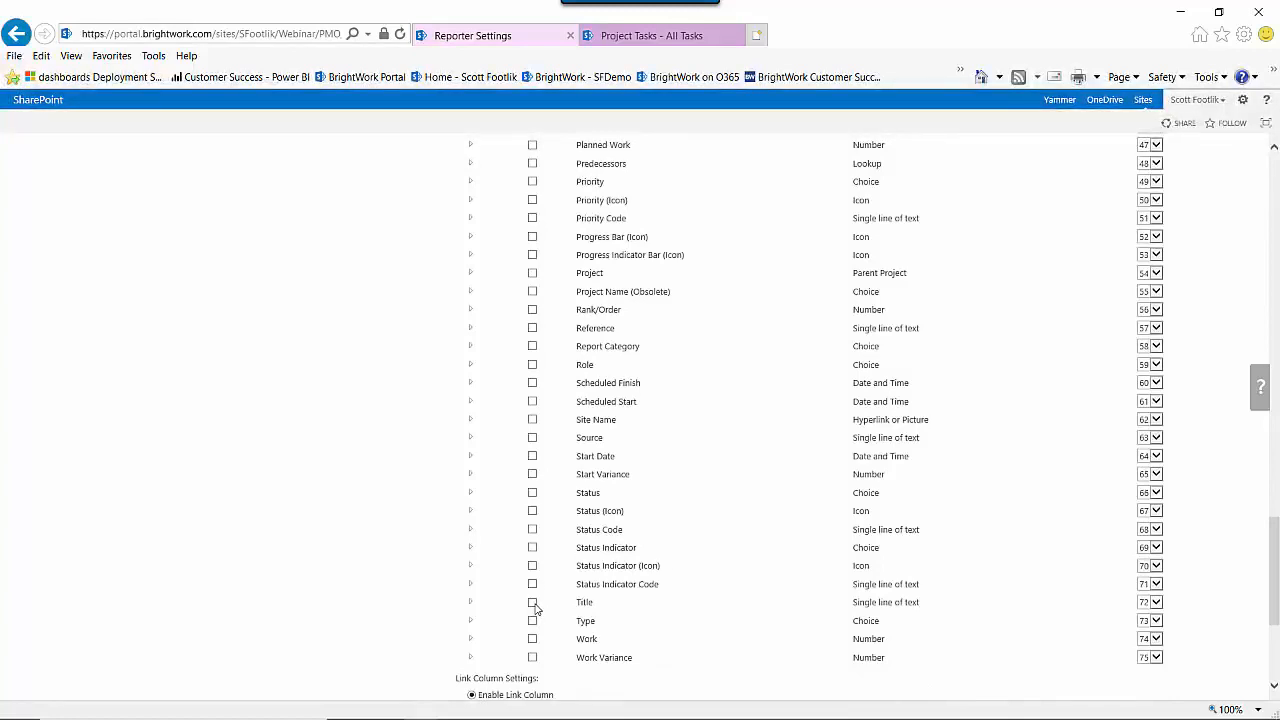
left_click(1148, 602)
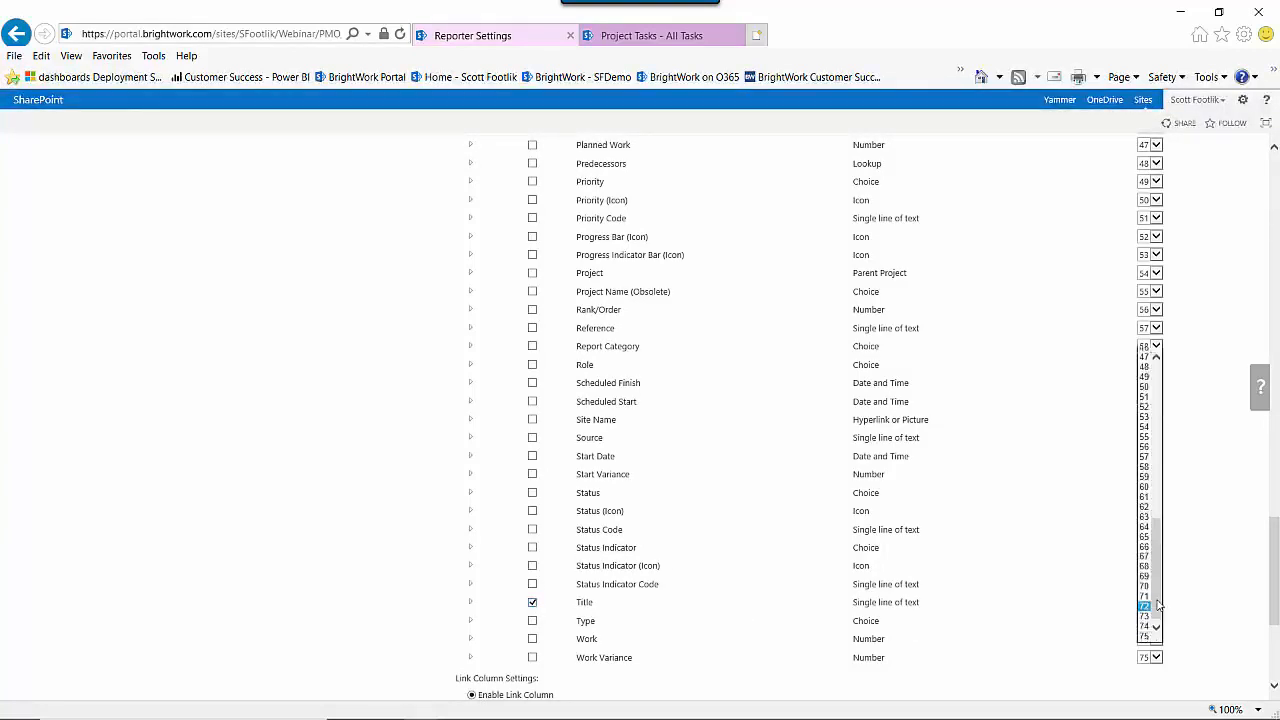
scroll(1203, 487, "up", 7)
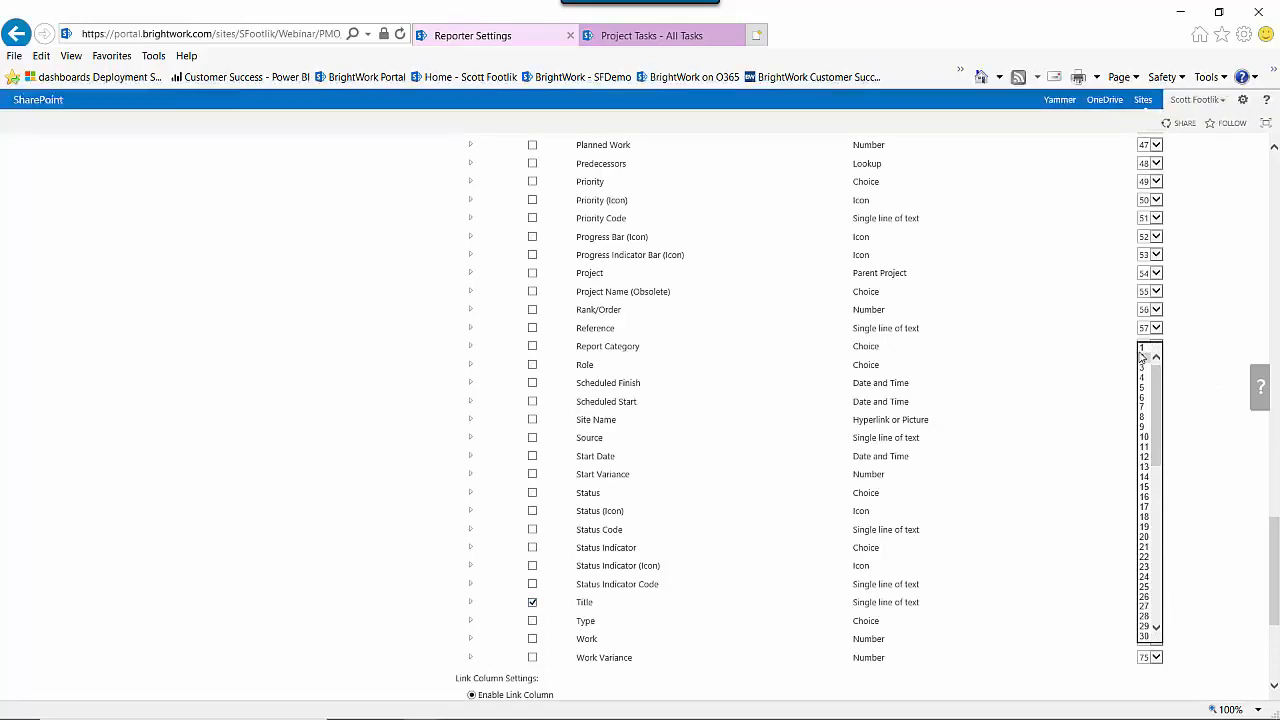
left_click(1142, 349)
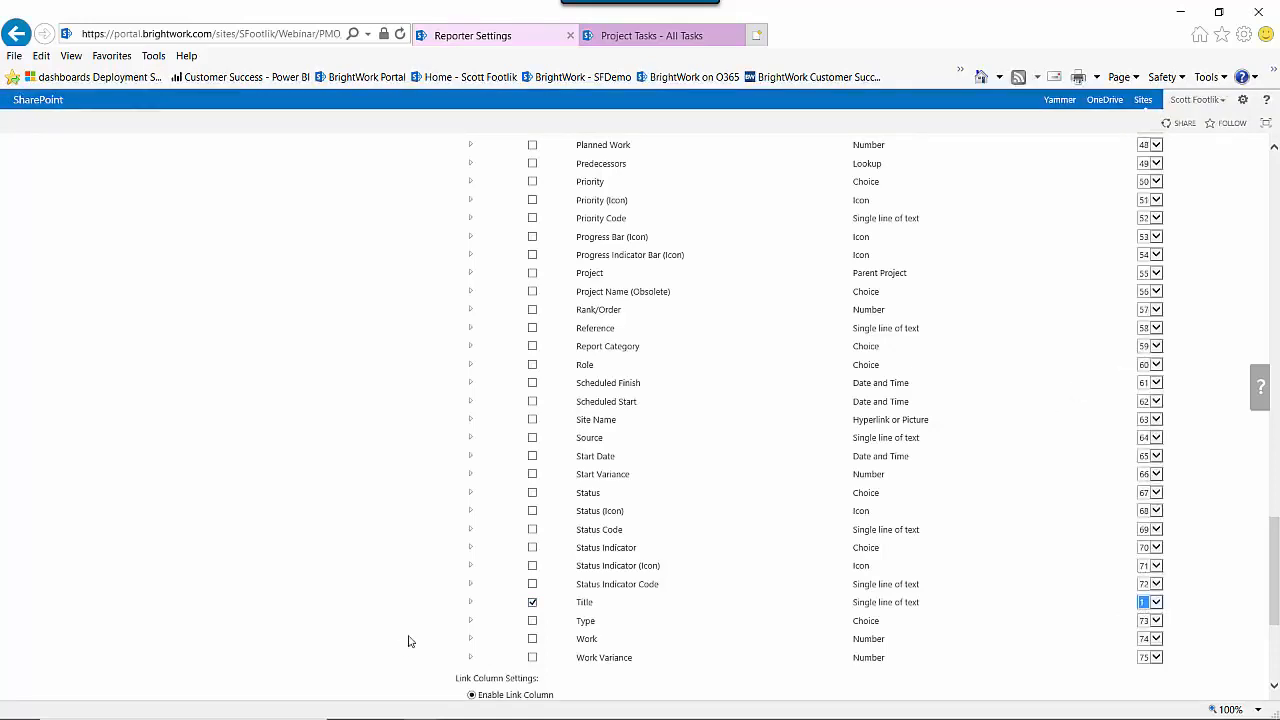
Display the Start Date, Finish Date and Work columns in the report.
left_click(533, 457)
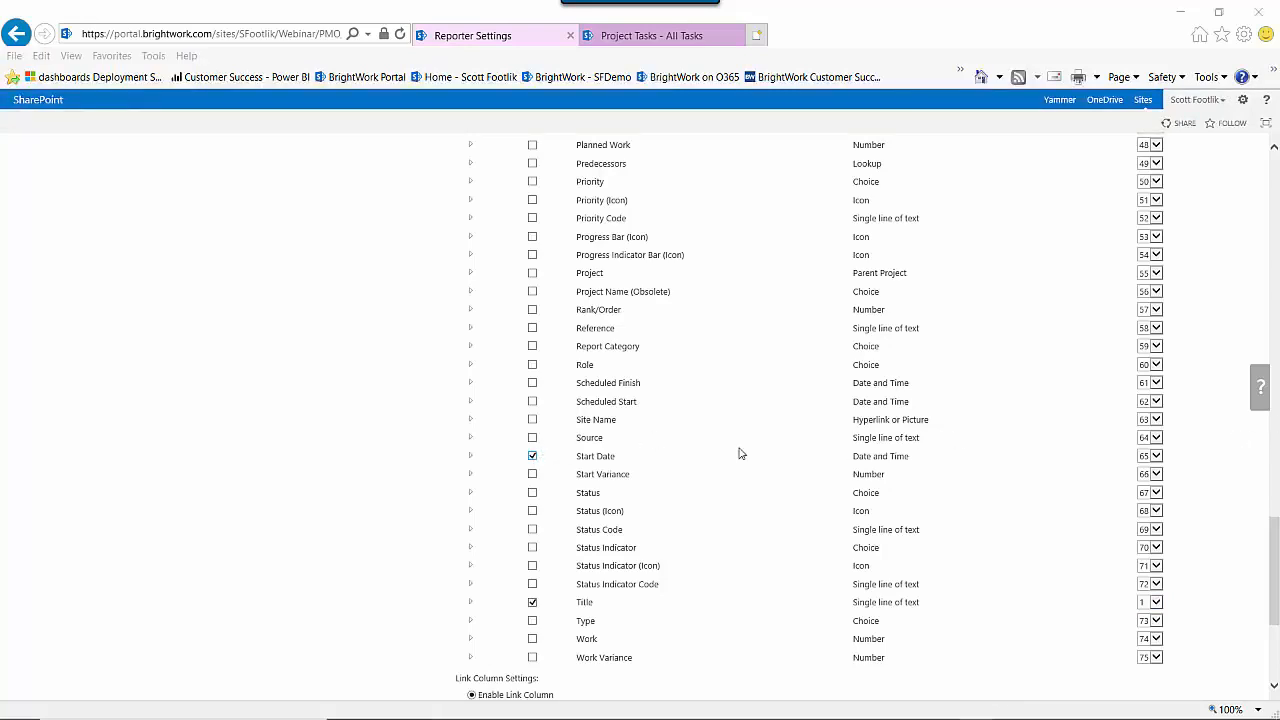
scroll(740, 454, "up", 7)
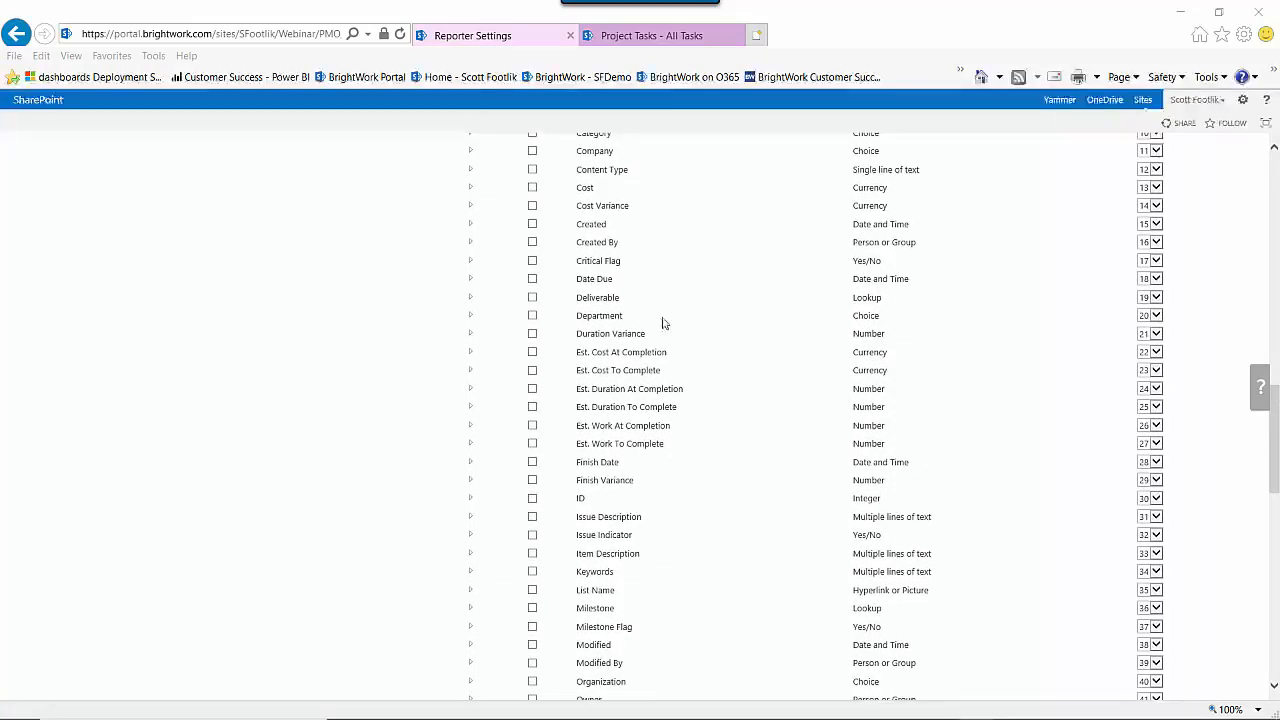
left_click(533, 463)
scroll(740, 510, "down", 7)
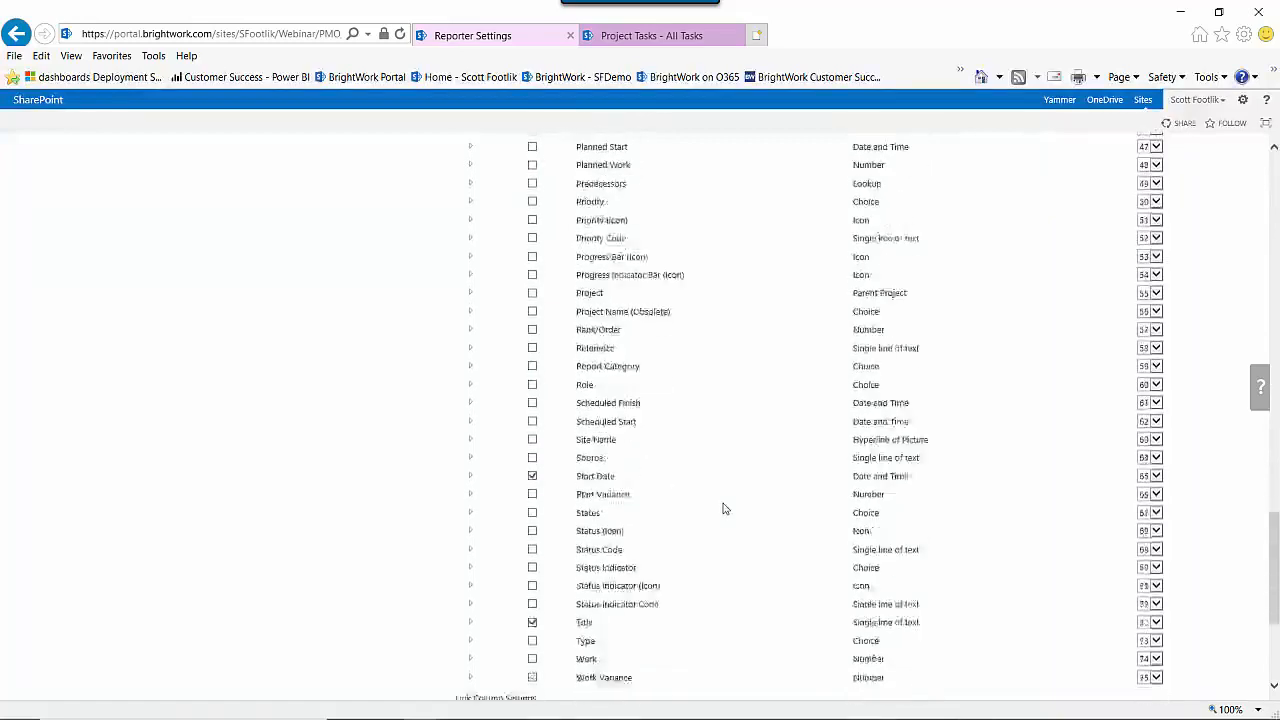
scroll(725, 509, "down", 2)
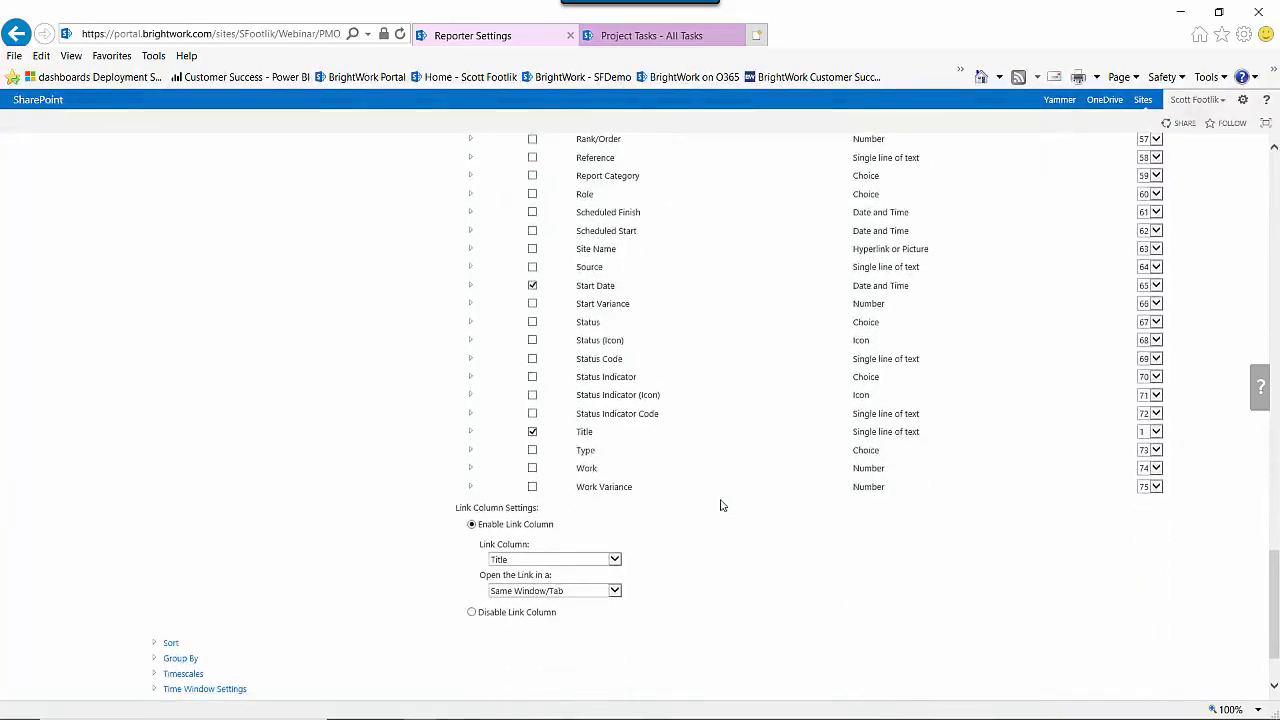
left_click(532, 468)
Place the Finish Date column at position 3 from the left.
scroll(777, 374, "up", 5)
scroll(771, 379, "up", 2)
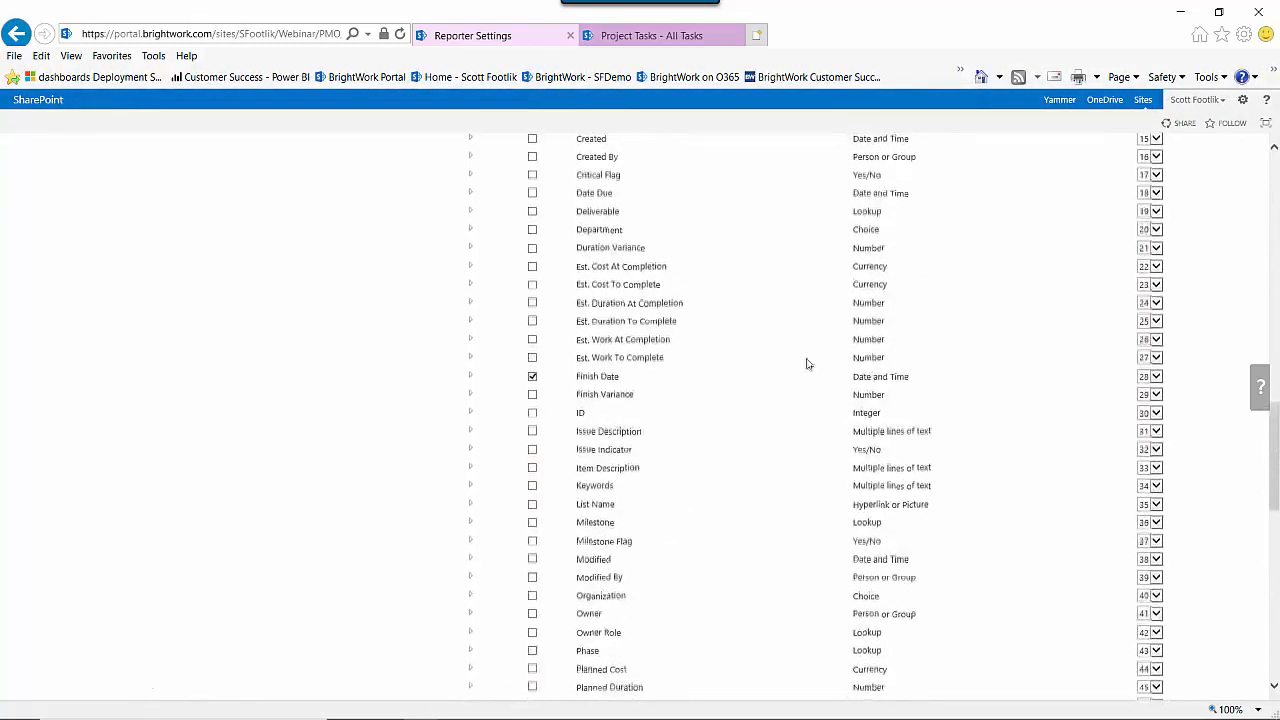
left_click(1156, 377)
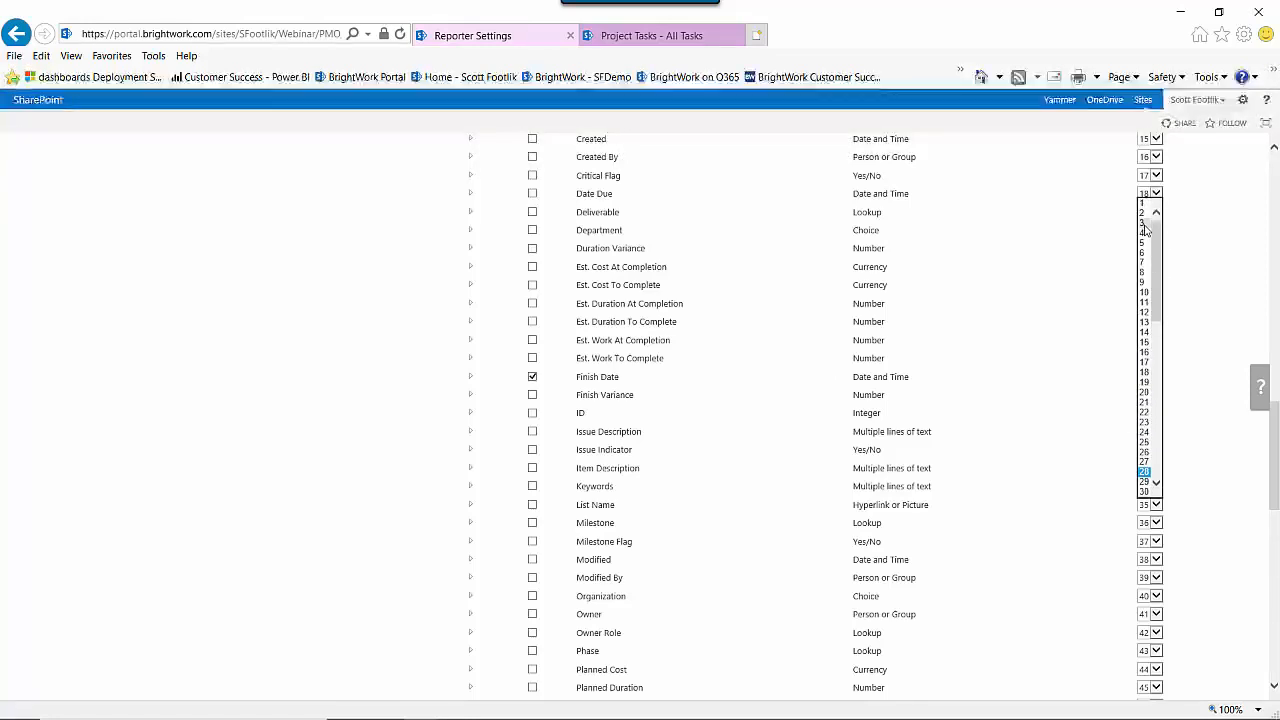
left_click(1143, 232)
Place the Work column at position 4 from the left and have the Title link open in a Dialog.
scroll(1082, 503, "down", 5)
scroll(1076, 490, "down", 3)
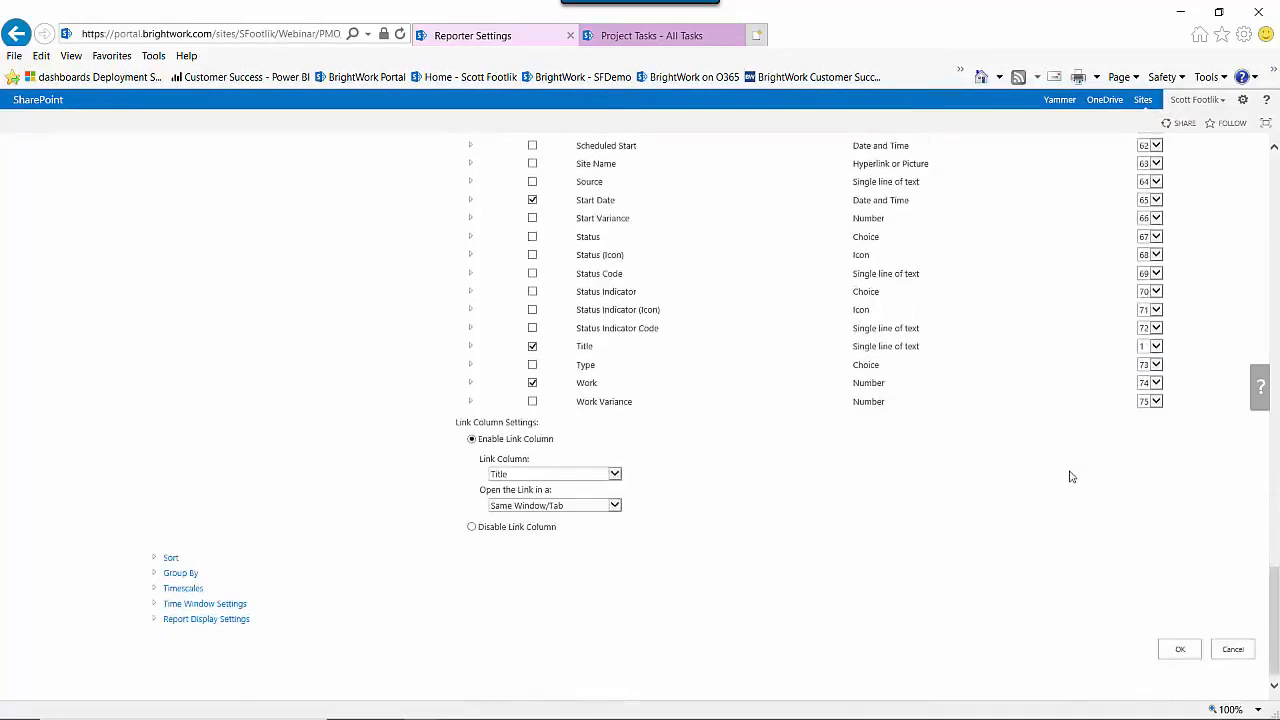
left_click(1156, 382)
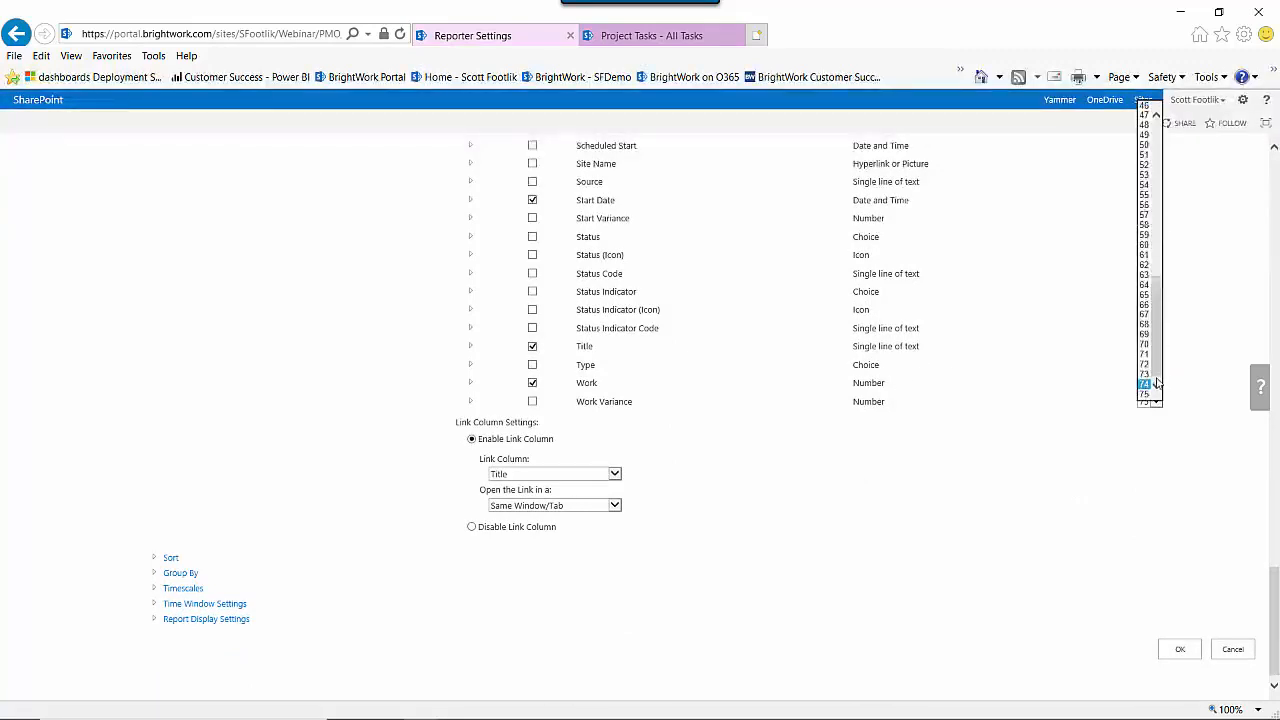
scroll(1165, 323, "up", 10)
left_click(1144, 142)
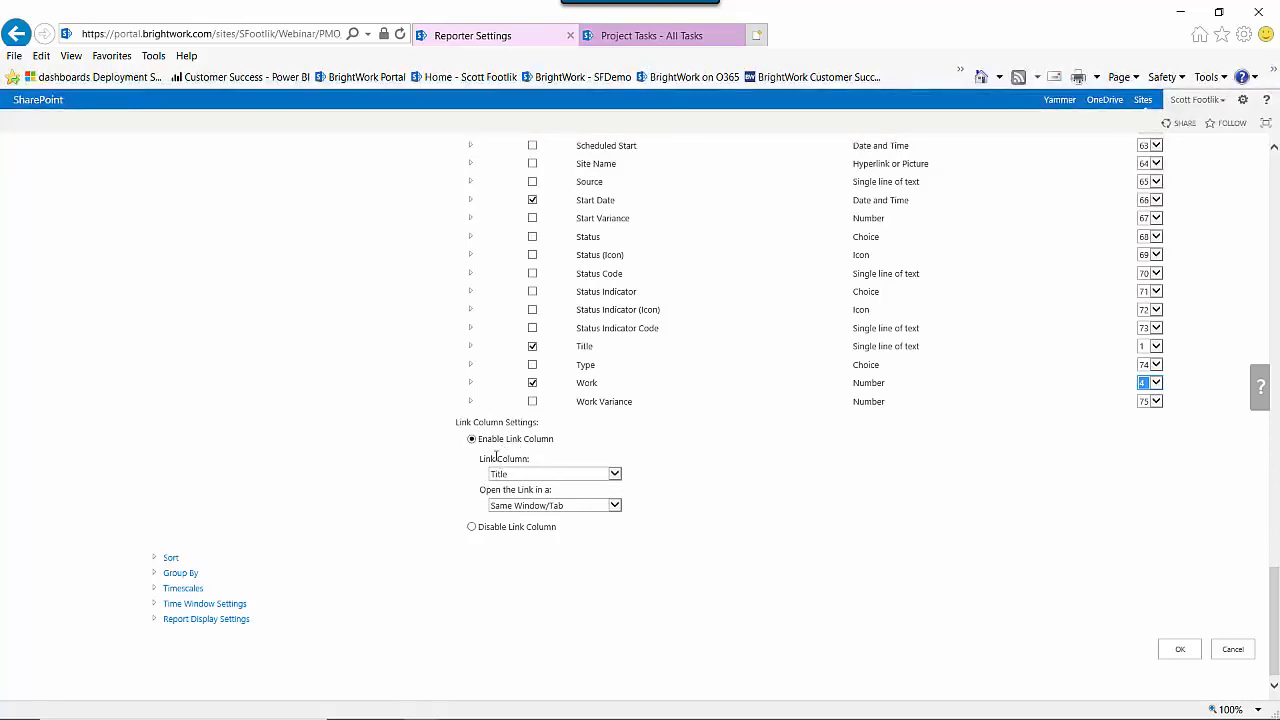
left_click(553, 505)
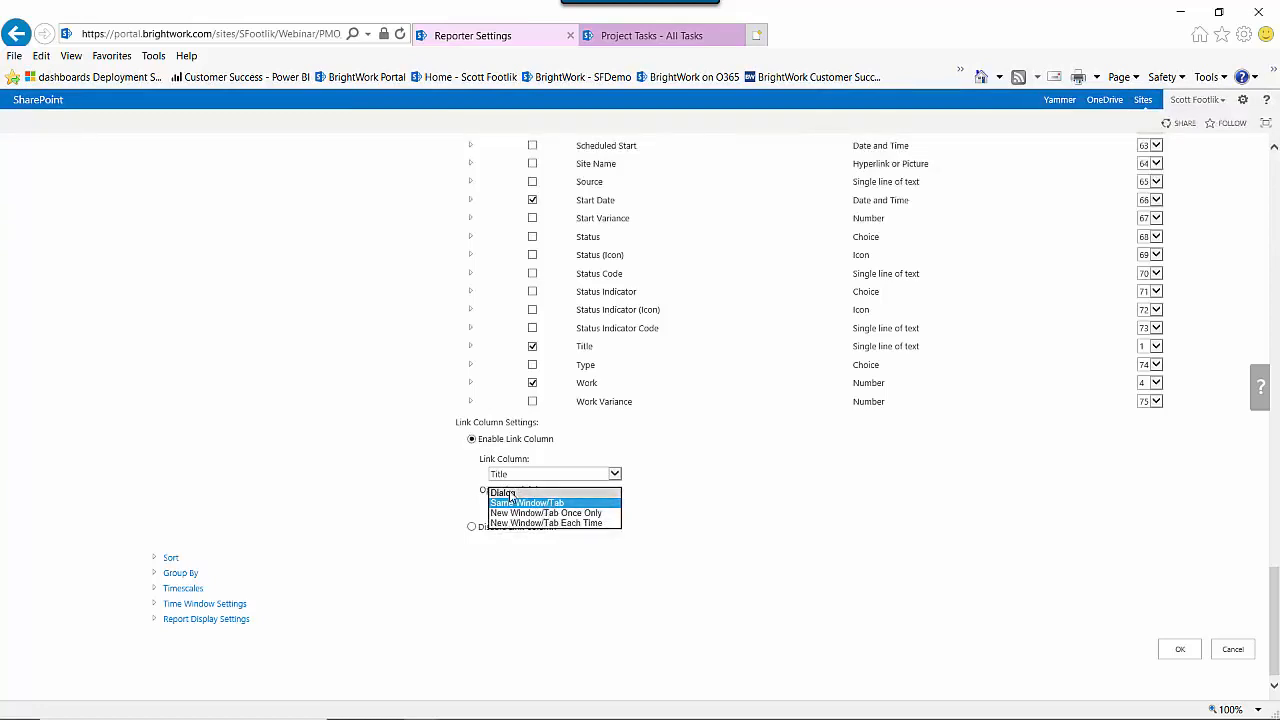
left_click(505, 493)
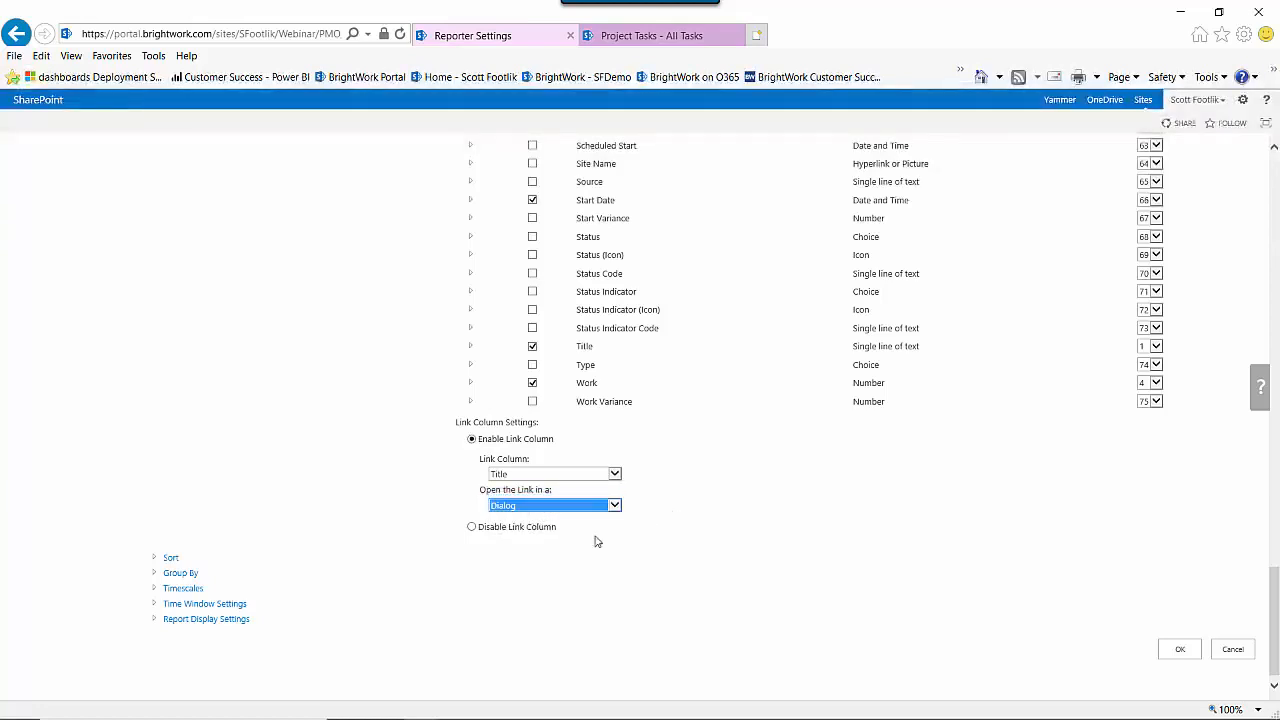
Sort the report's items first by Start Date and then by Finish Date, both in ascending order.
left_click(155, 561)
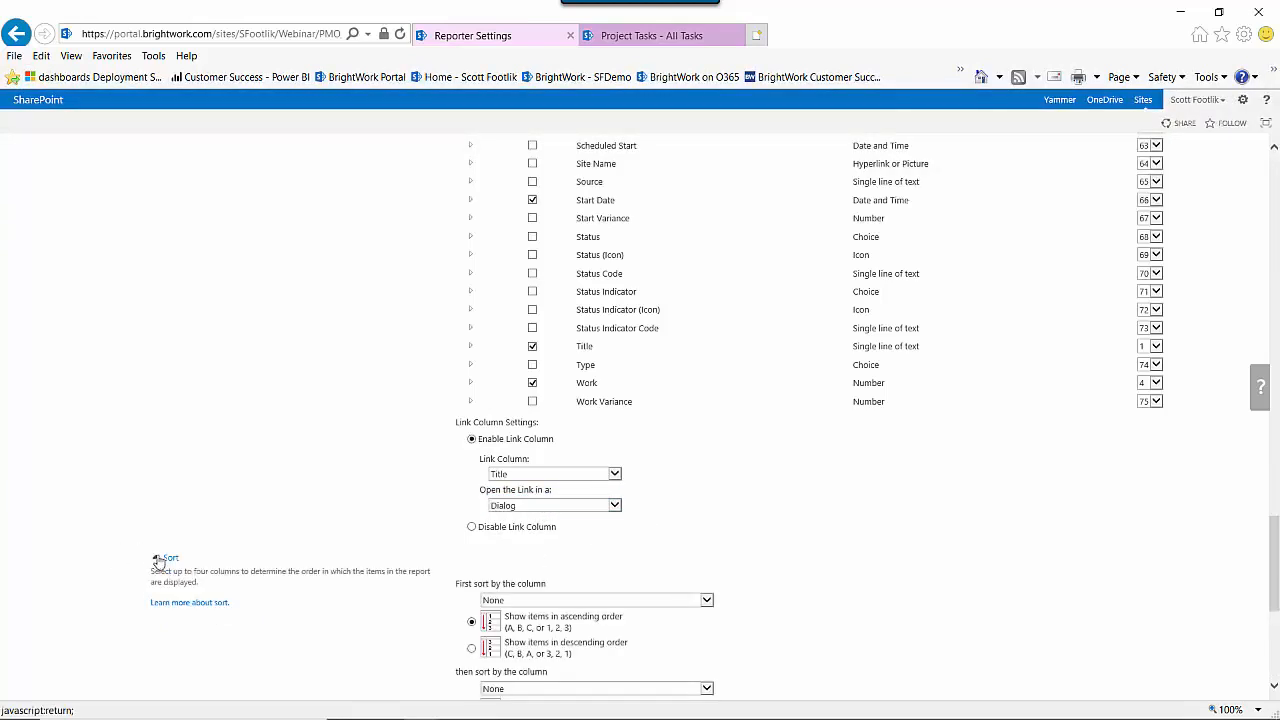
scroll(750, 620, "down", 3)
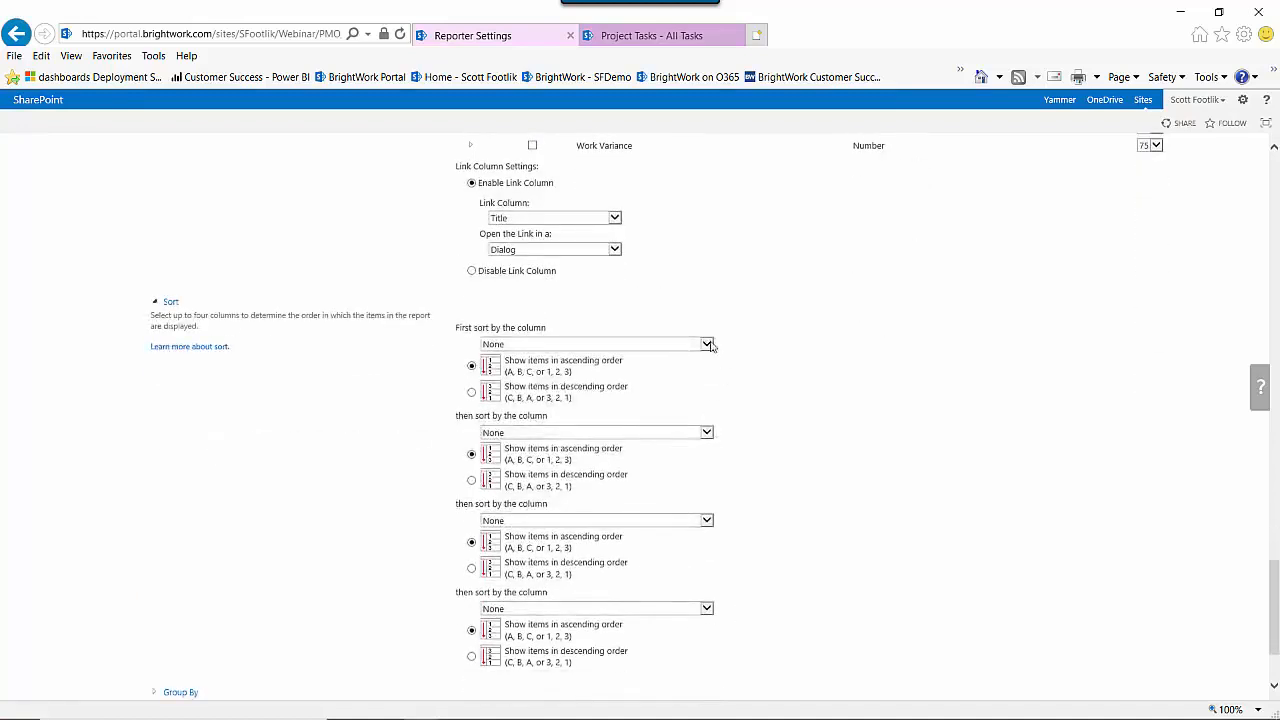
left_click(706, 345)
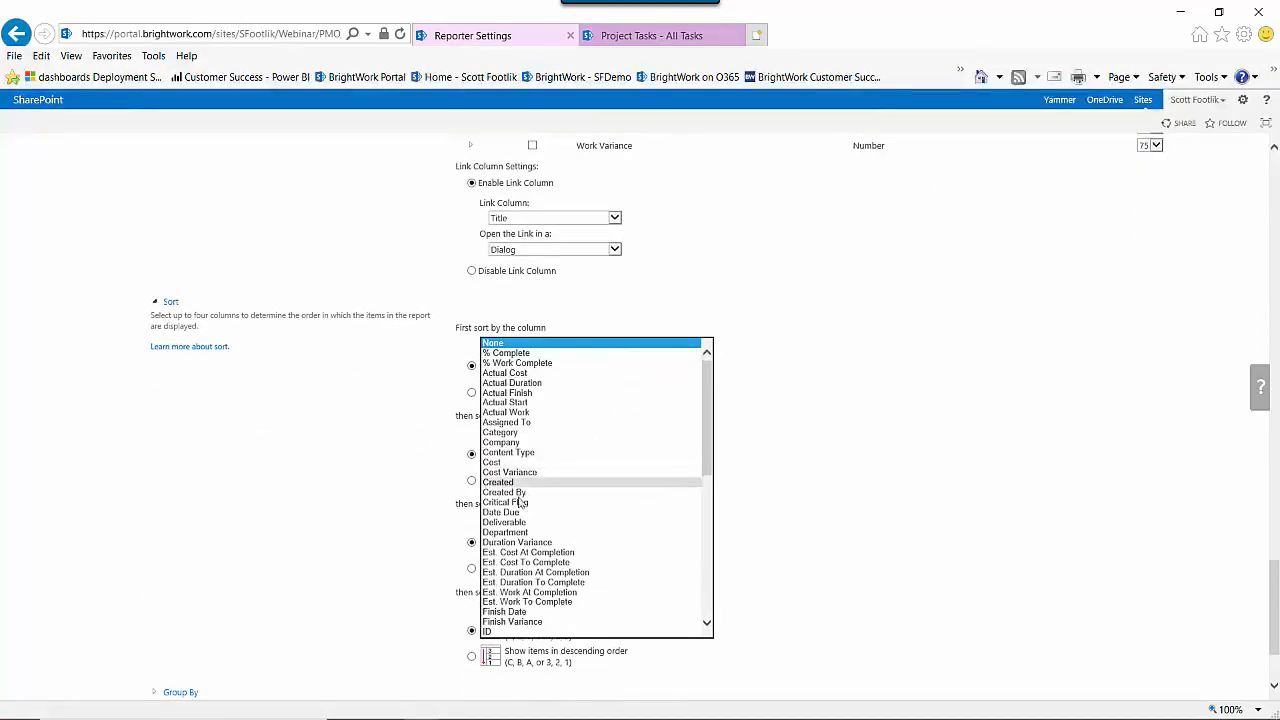
scroll(520, 568, "down", 10)
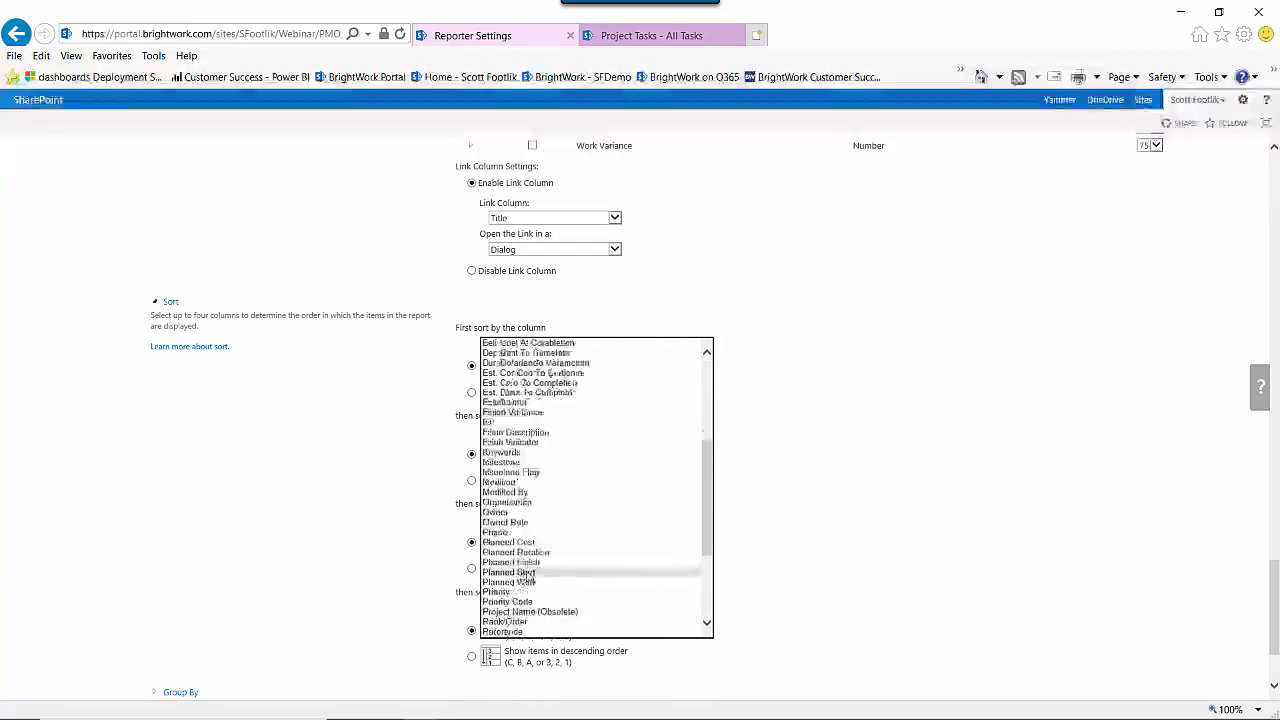
scroll(526, 572, "down", 1)
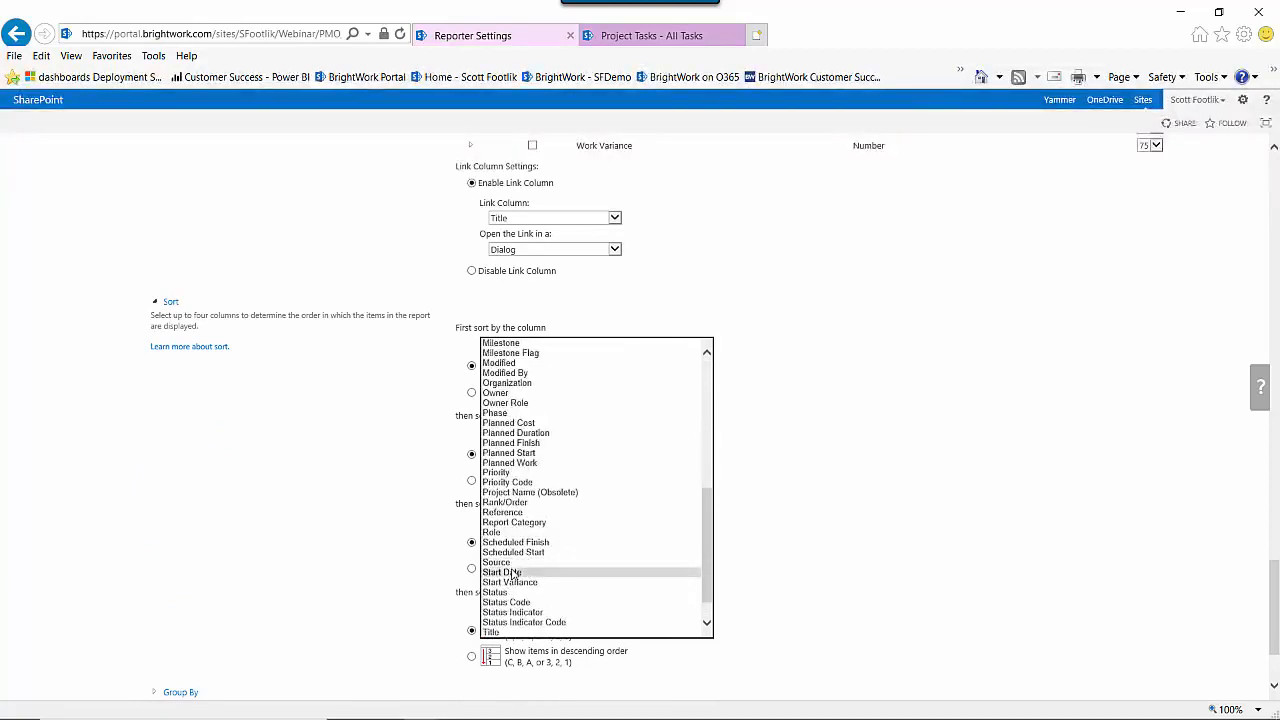
left_click(513, 572)
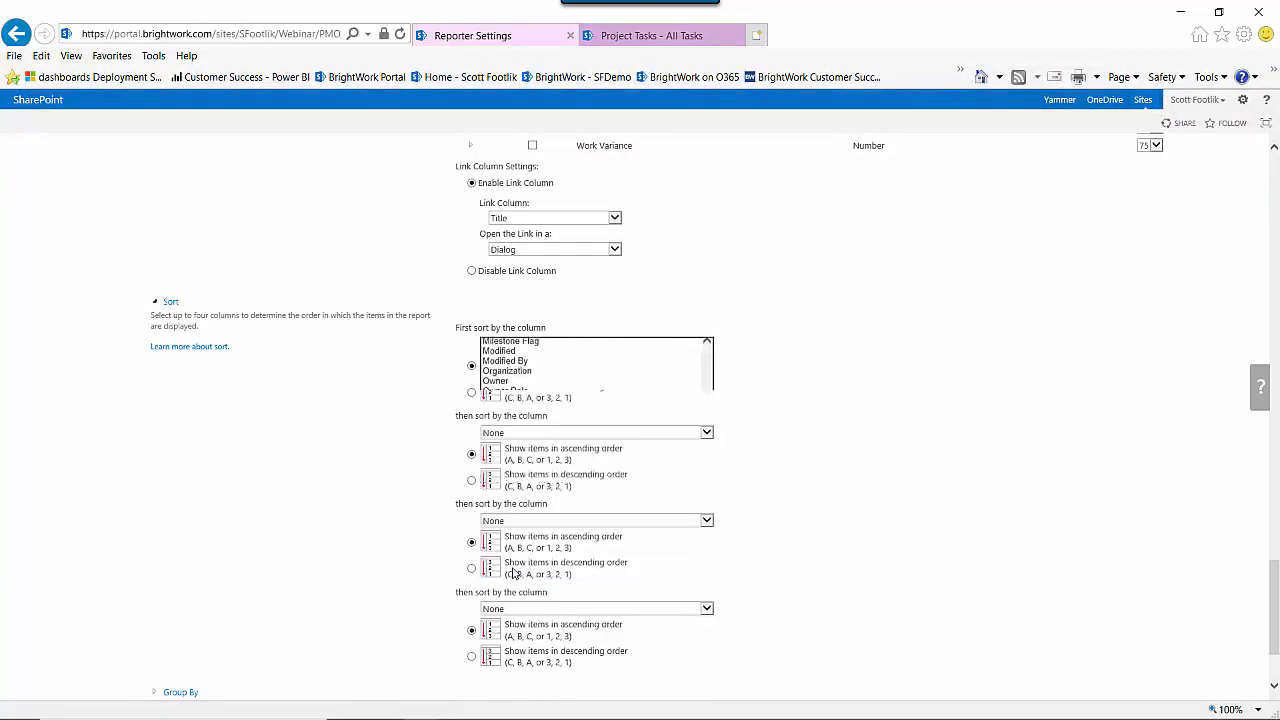
left_click(522, 434)
scroll(534, 530, "down", 2)
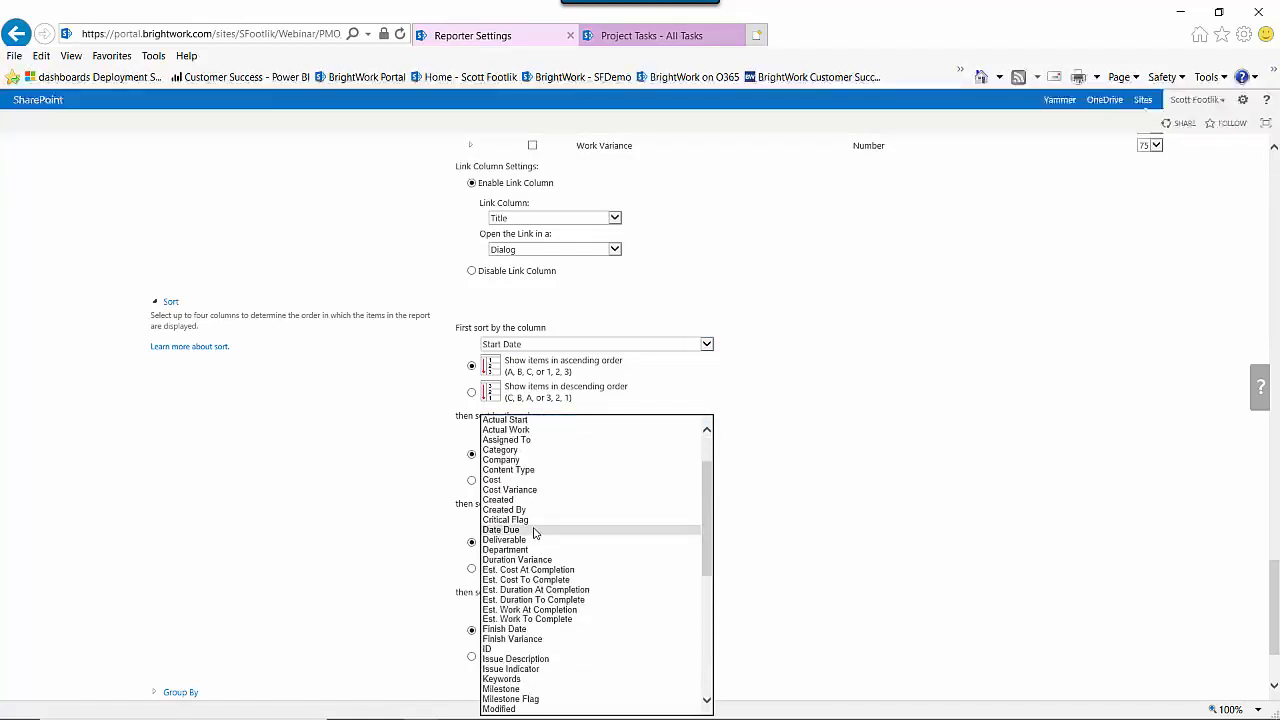
scroll(534, 533, "down", 2)
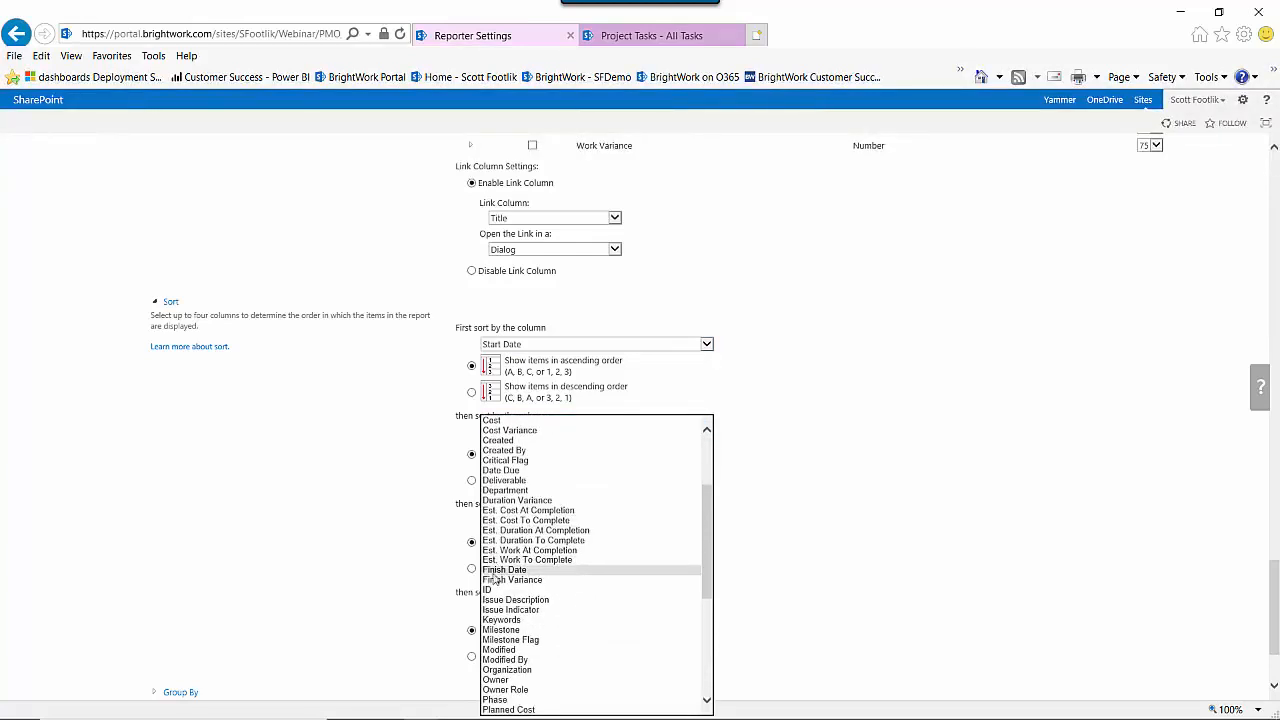
left_click(503, 570)
Group the report first by Assigned To in ascending order, with groupings collapsed by default.
scroll(349, 598, "down", 2)
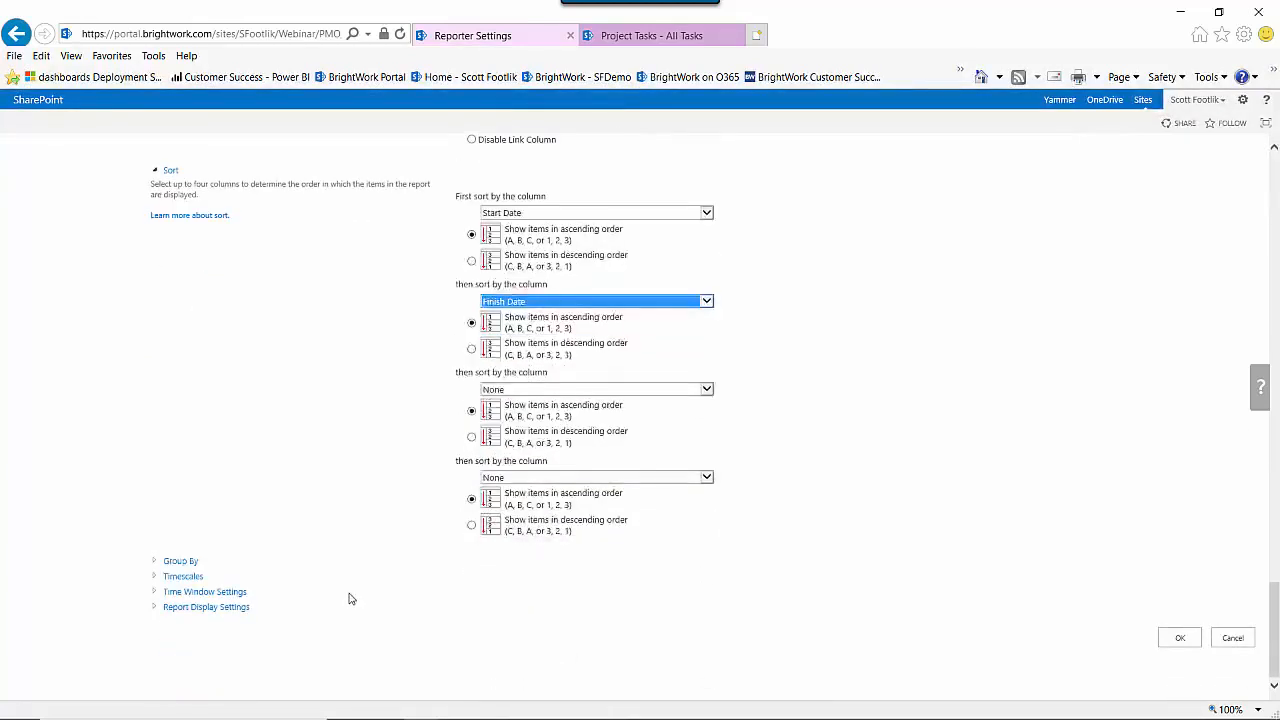
left_click(156, 563)
scroll(765, 588, "down", 4)
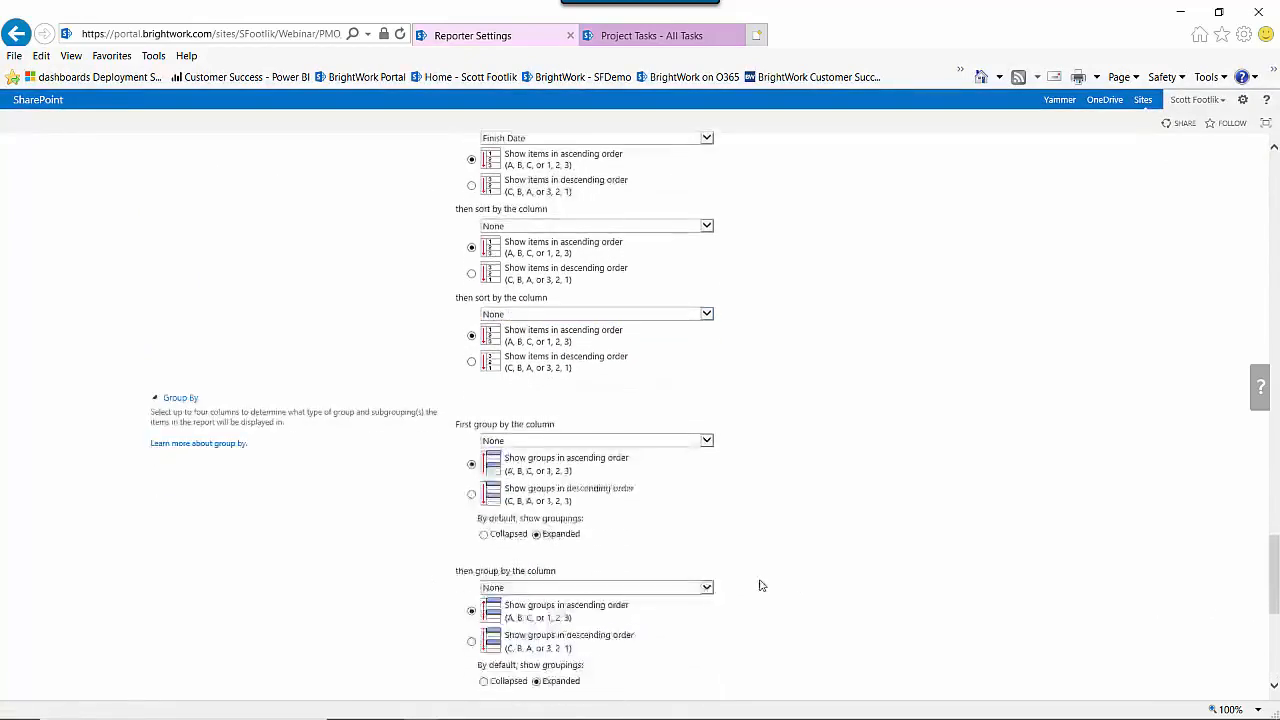
left_click(707, 348)
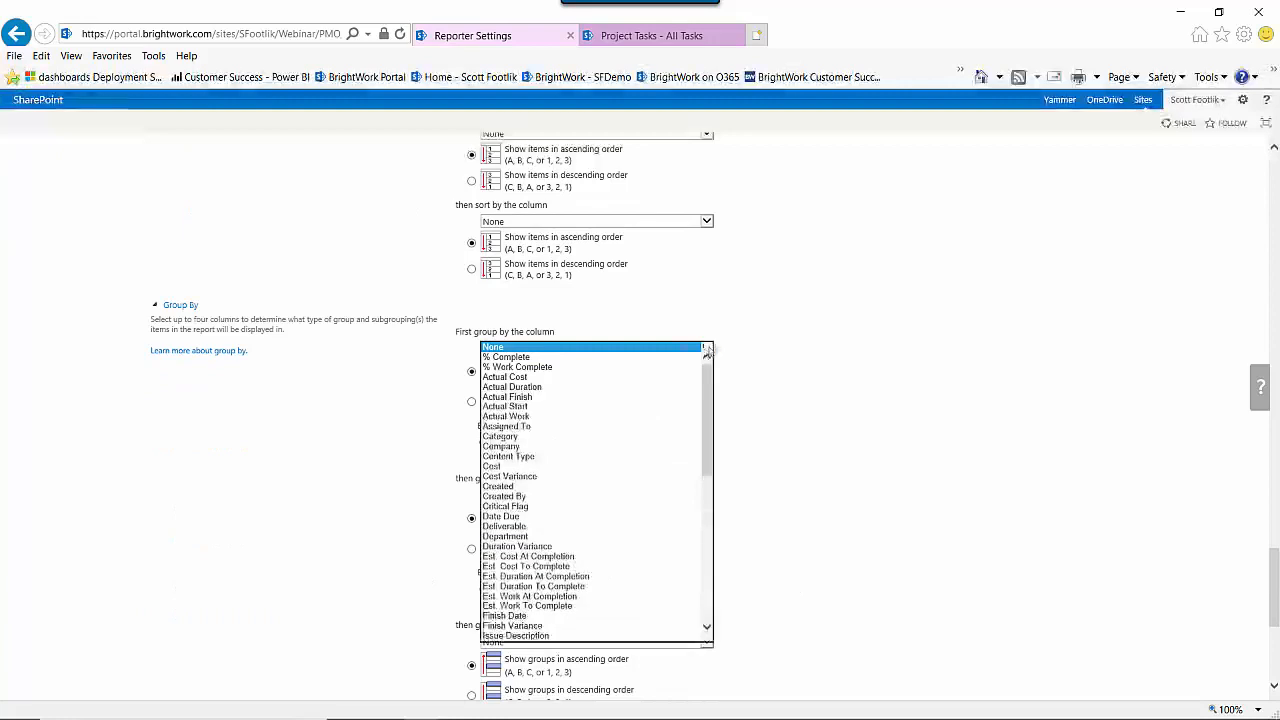
left_click(545, 427)
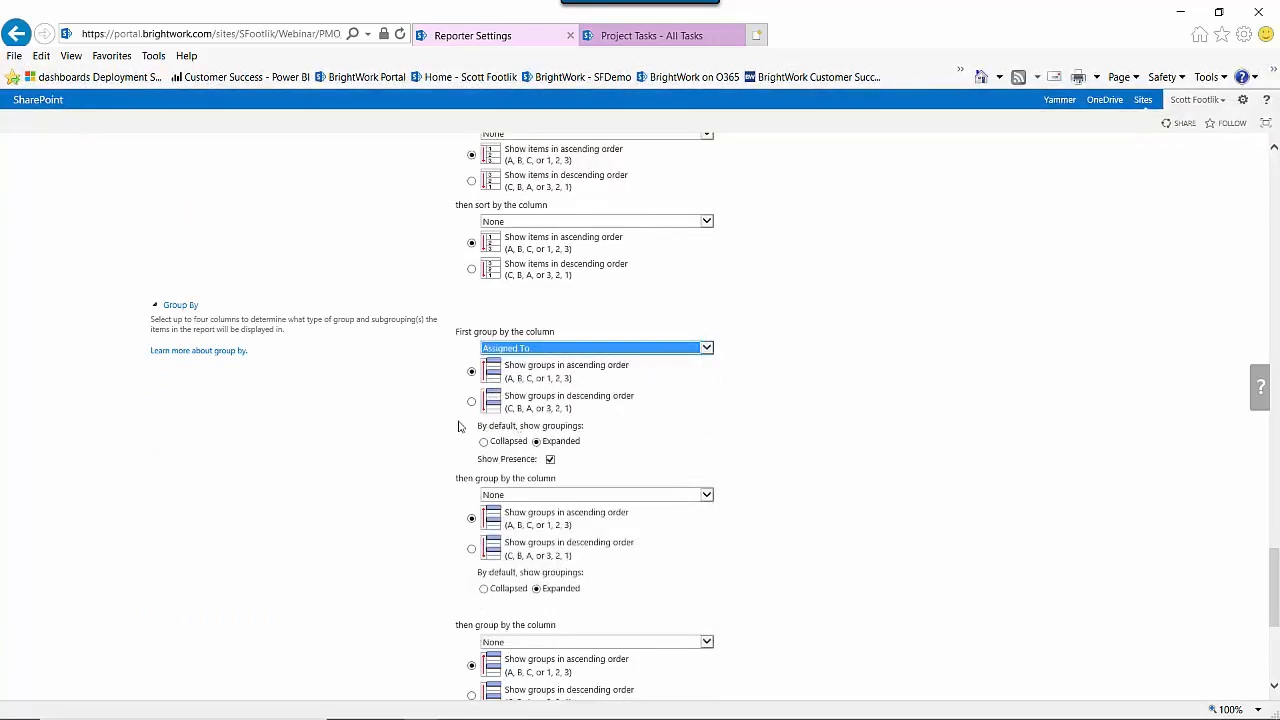
left_click(508, 443)
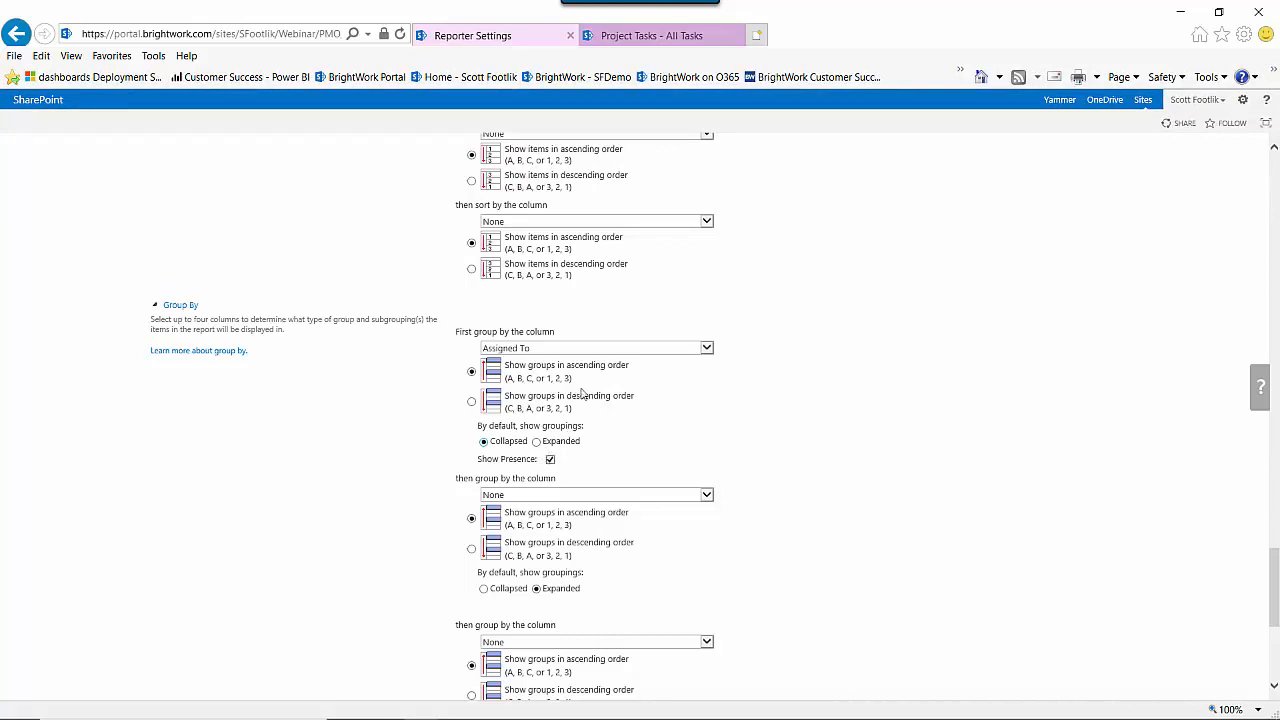
Add Project as the report's second grouping column, in ascending order and expanded by default.
scroll(566, 425, "down", 3)
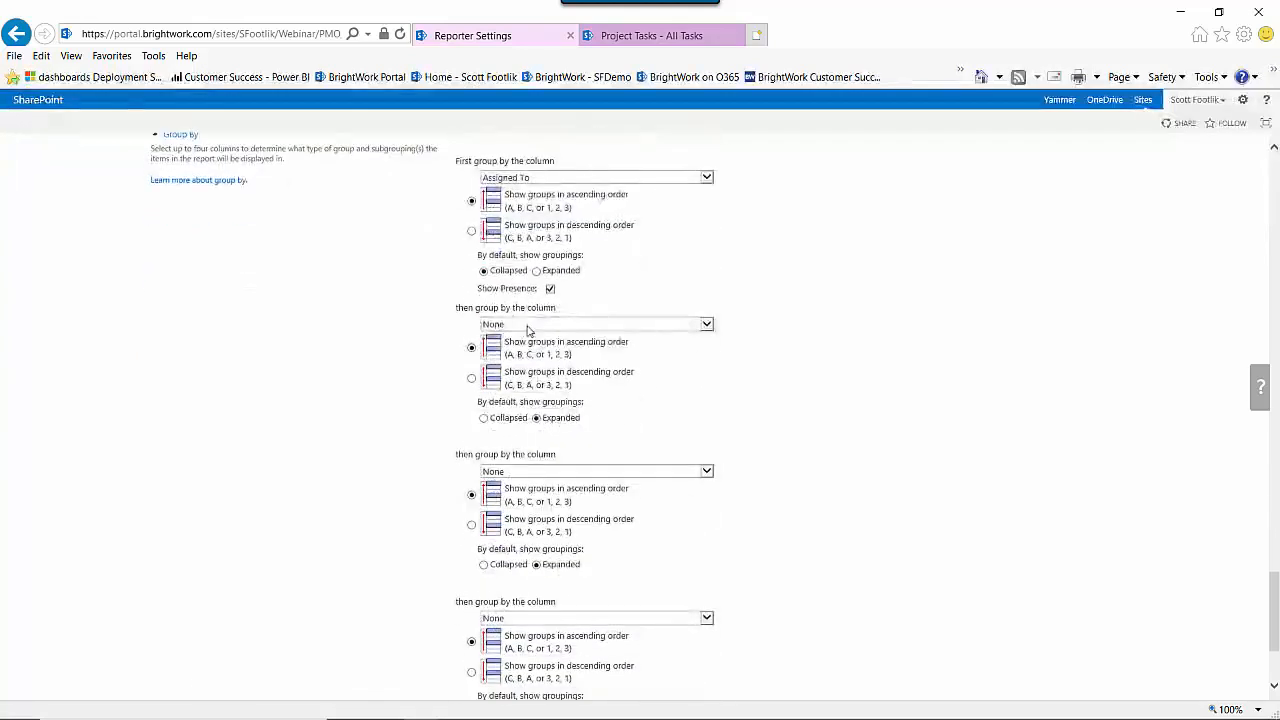
left_click(526, 329)
scroll(548, 500, "down", 8)
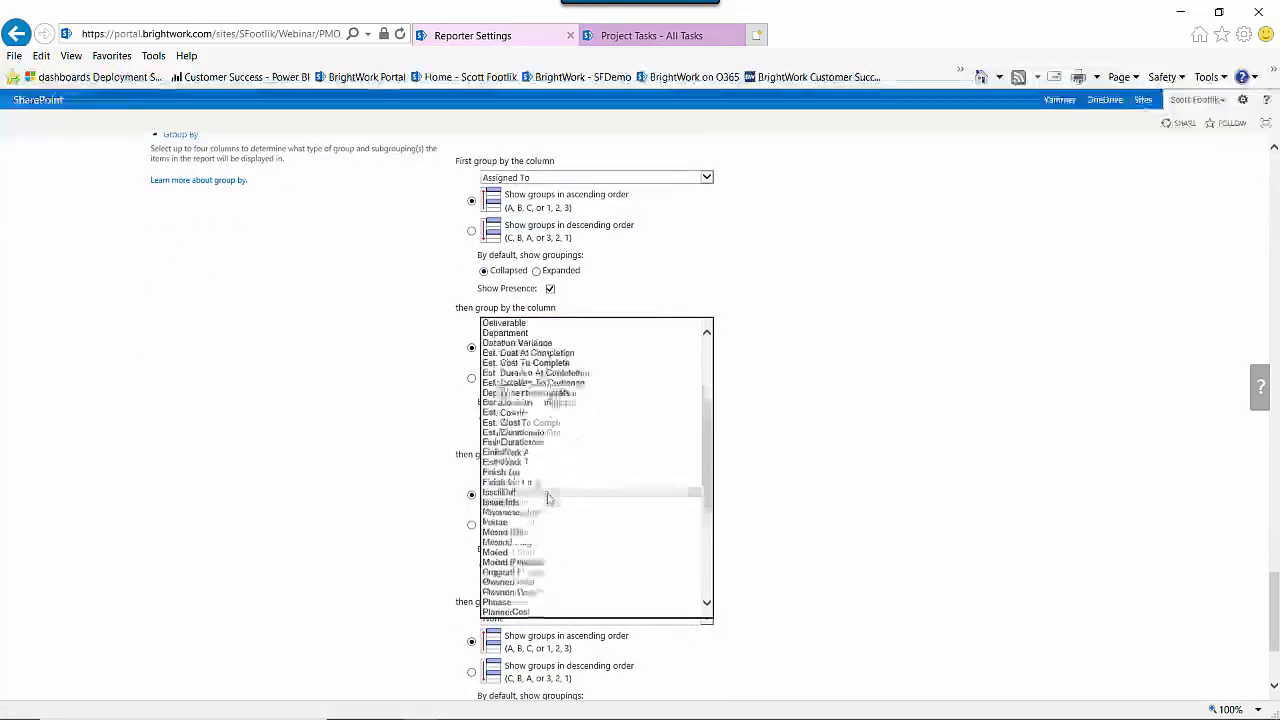
scroll(548, 500, "down", 3)
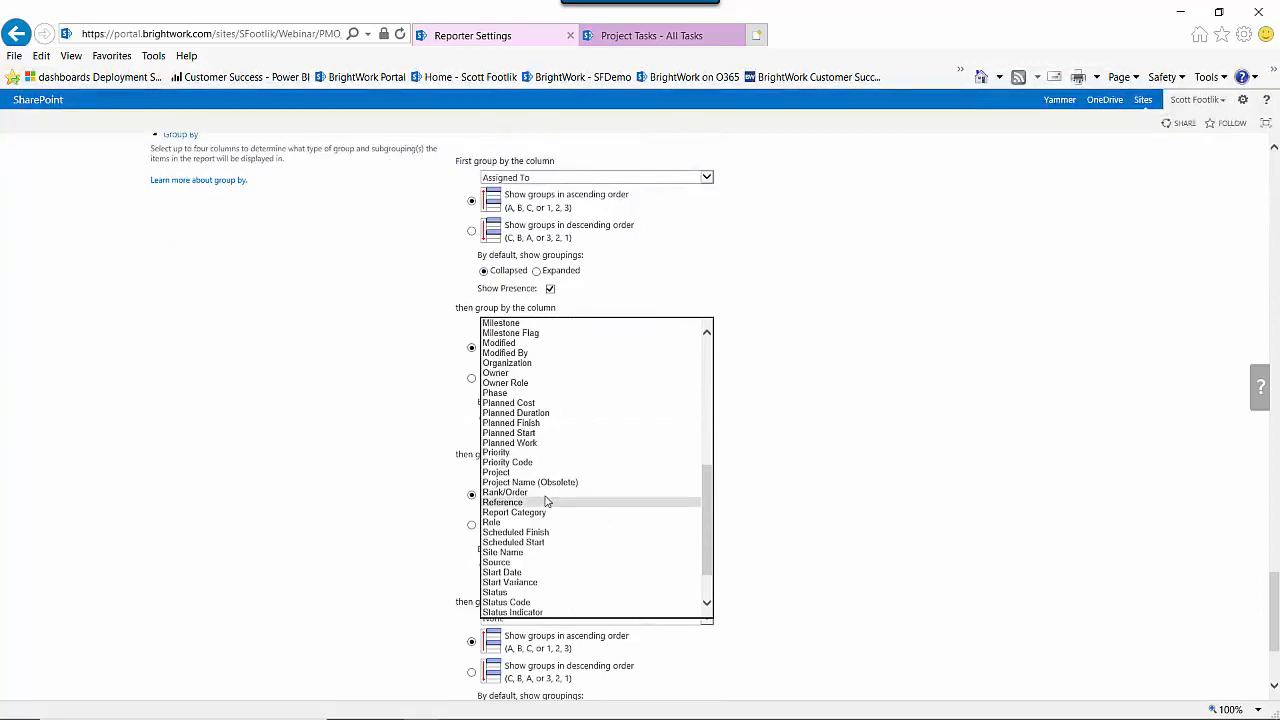
left_click(503, 473)
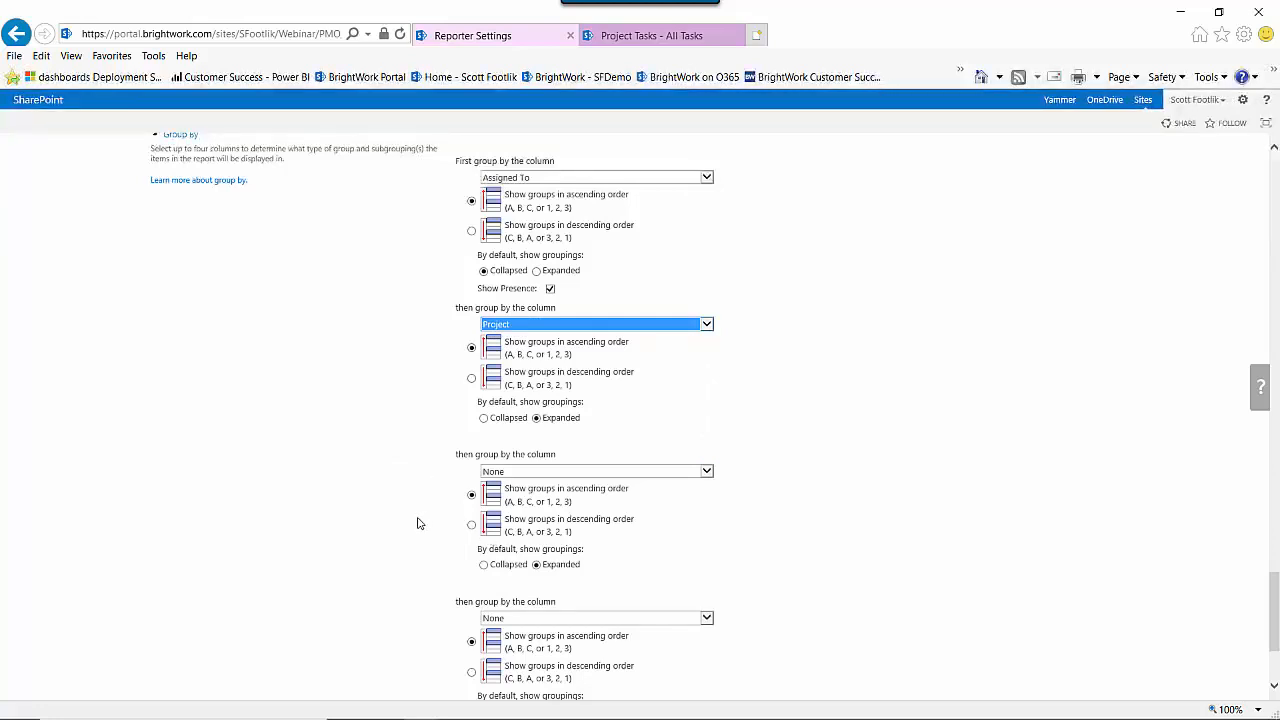
Set the report's timescales to Months for the top level and Weeks for the bottom level.
scroll(418, 523, "down", 3)
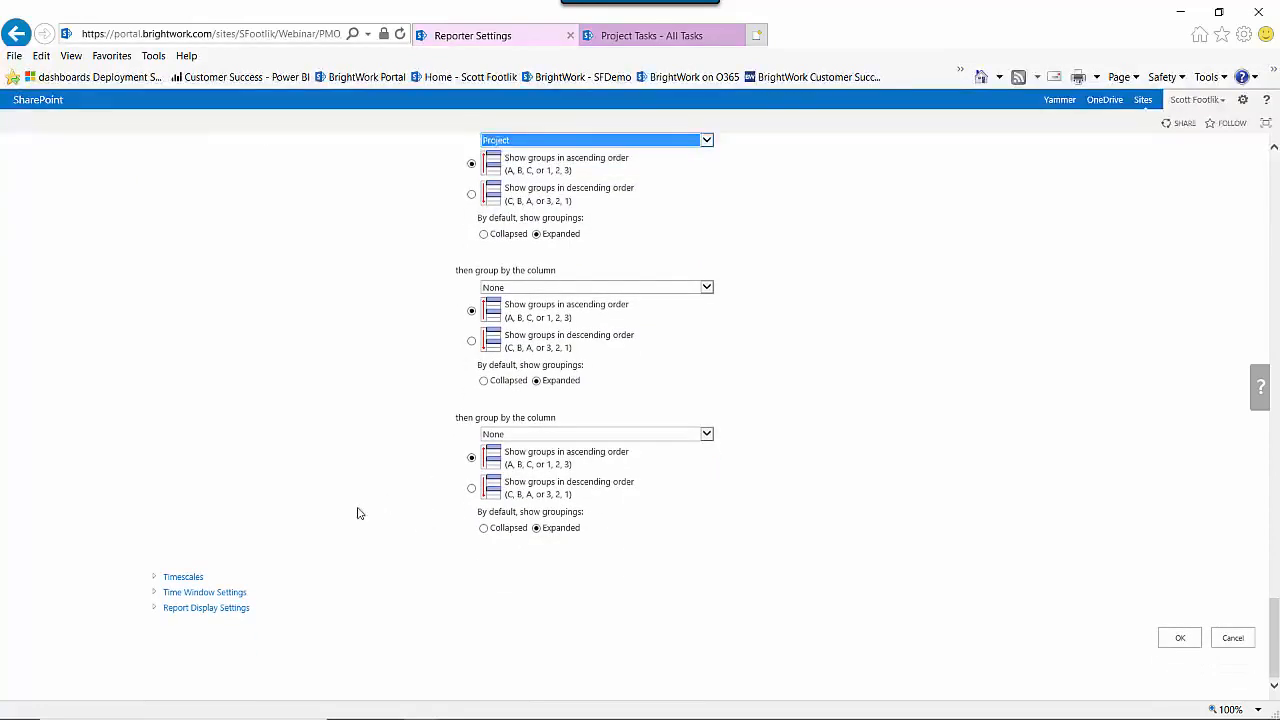
left_click(187, 577)
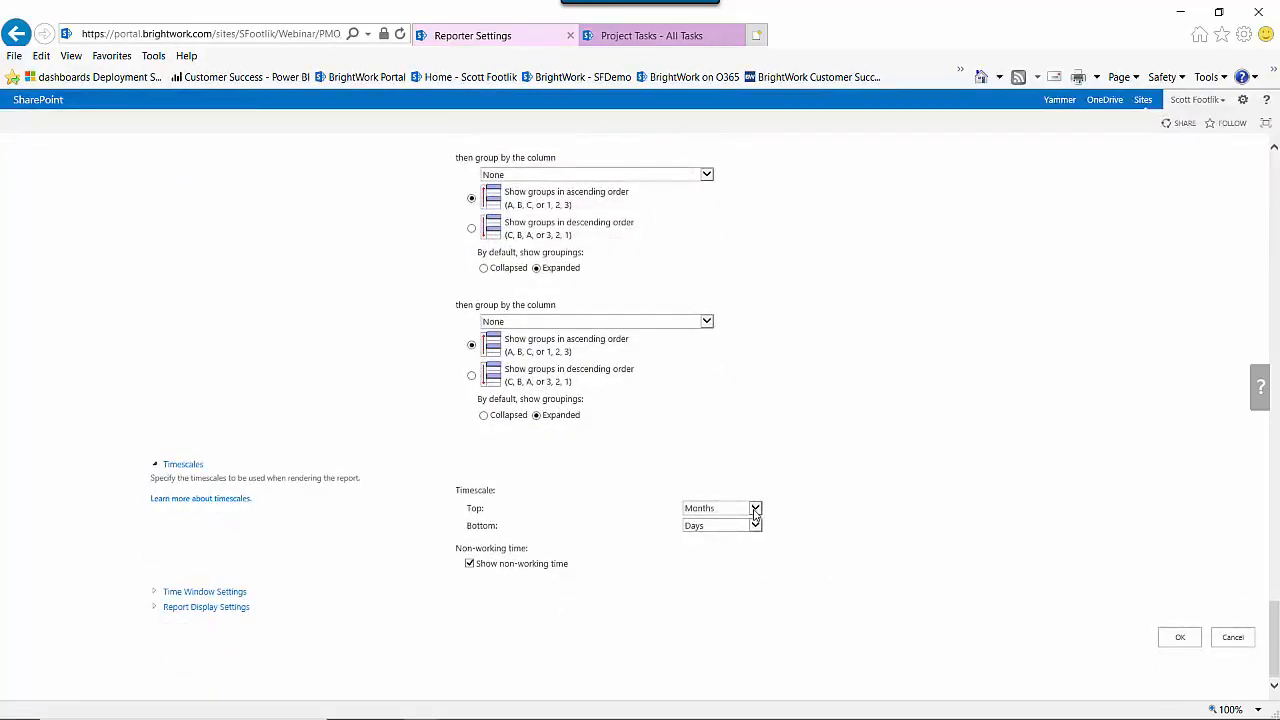
left_click(756, 509)
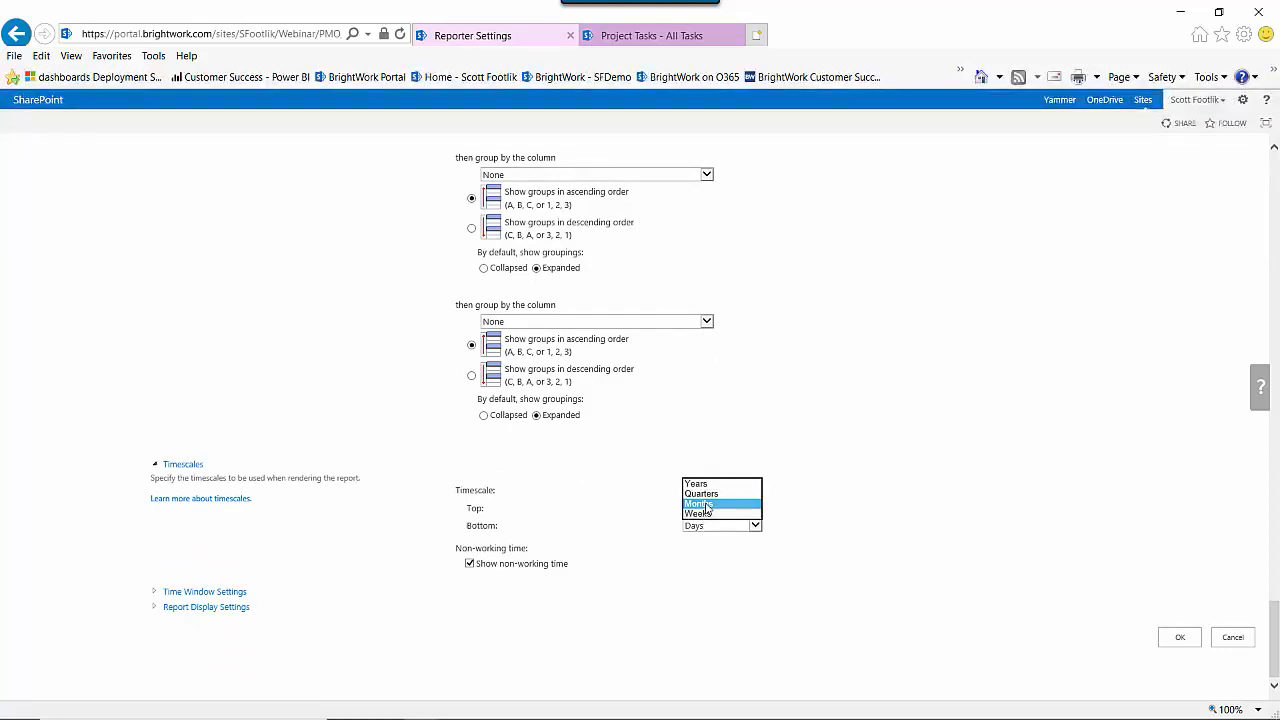
left_click(710, 503)
left_click(756, 526)
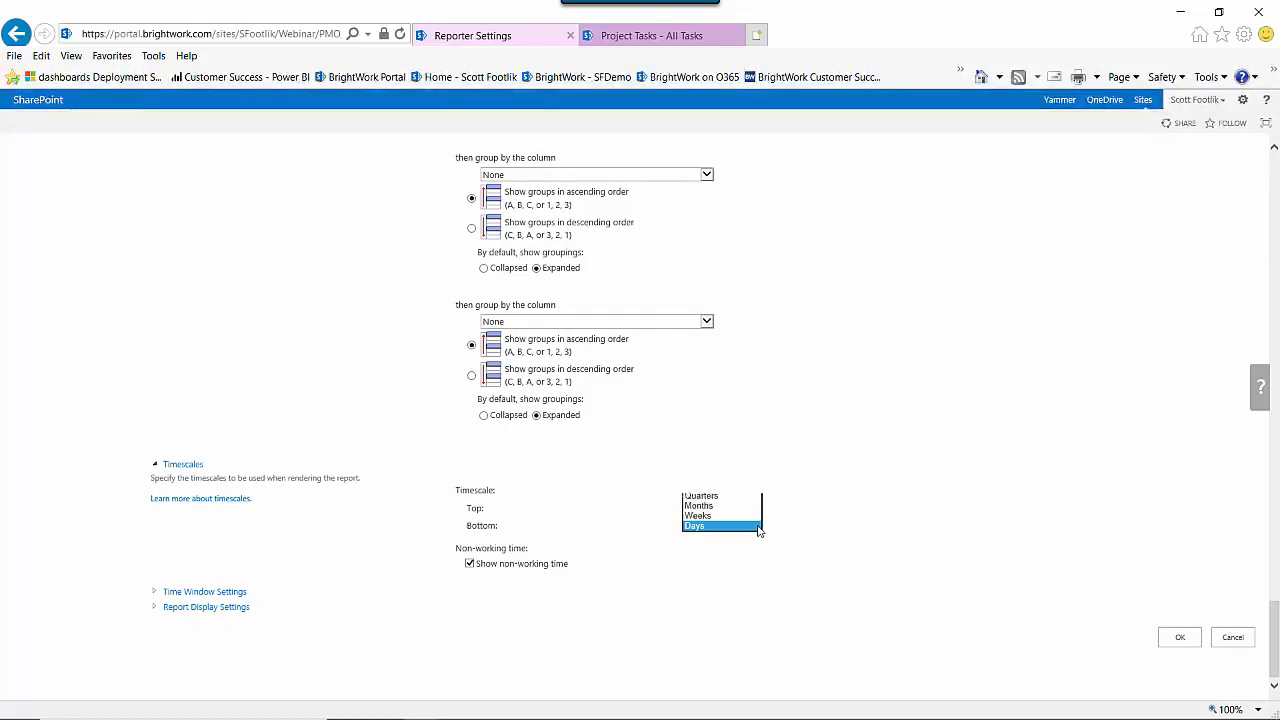
left_click(688, 515)
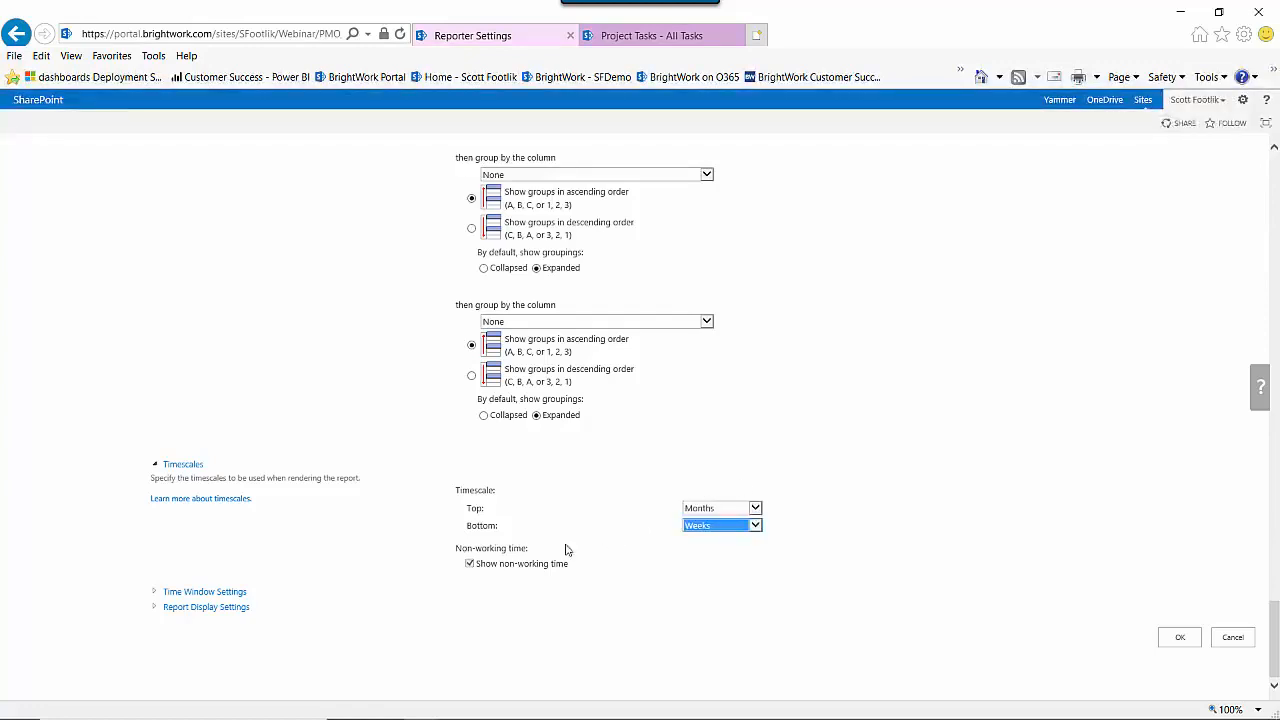
Set the report's time window from today to look back 0 weeks and look forward 12 weeks.
left_click(237, 593)
scroll(637, 634, "down", 2)
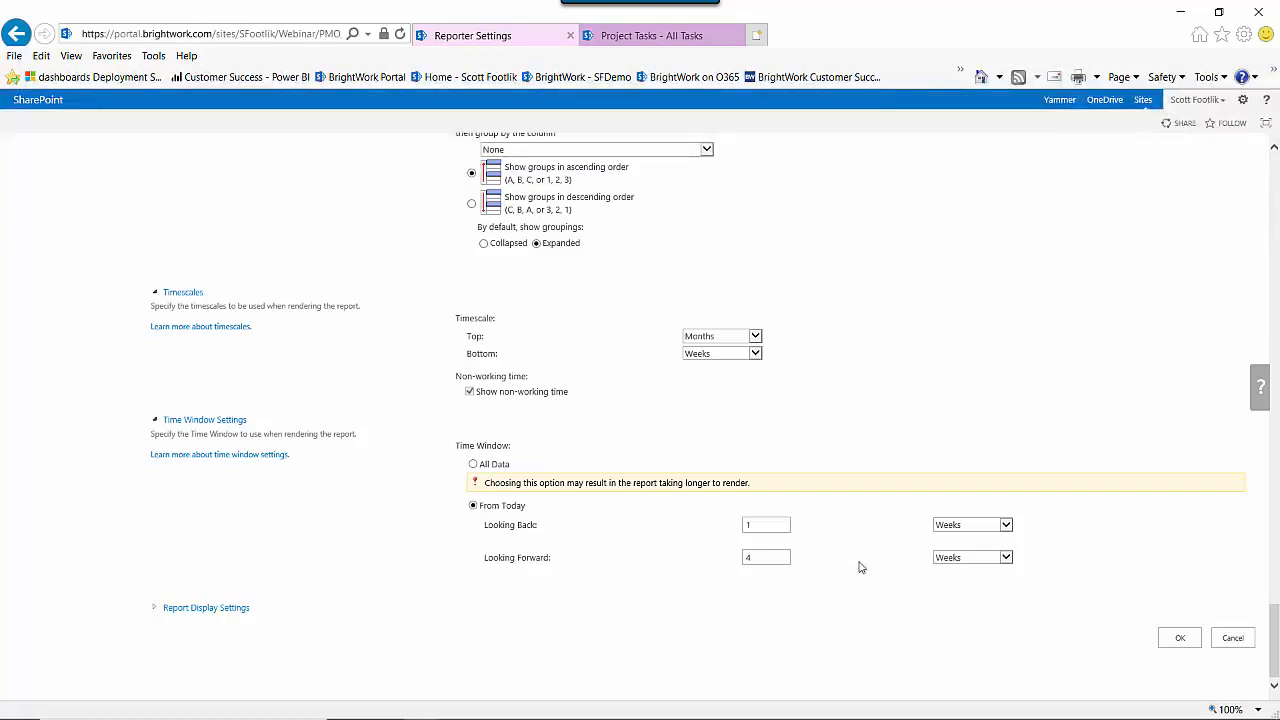
double_click(772, 526)
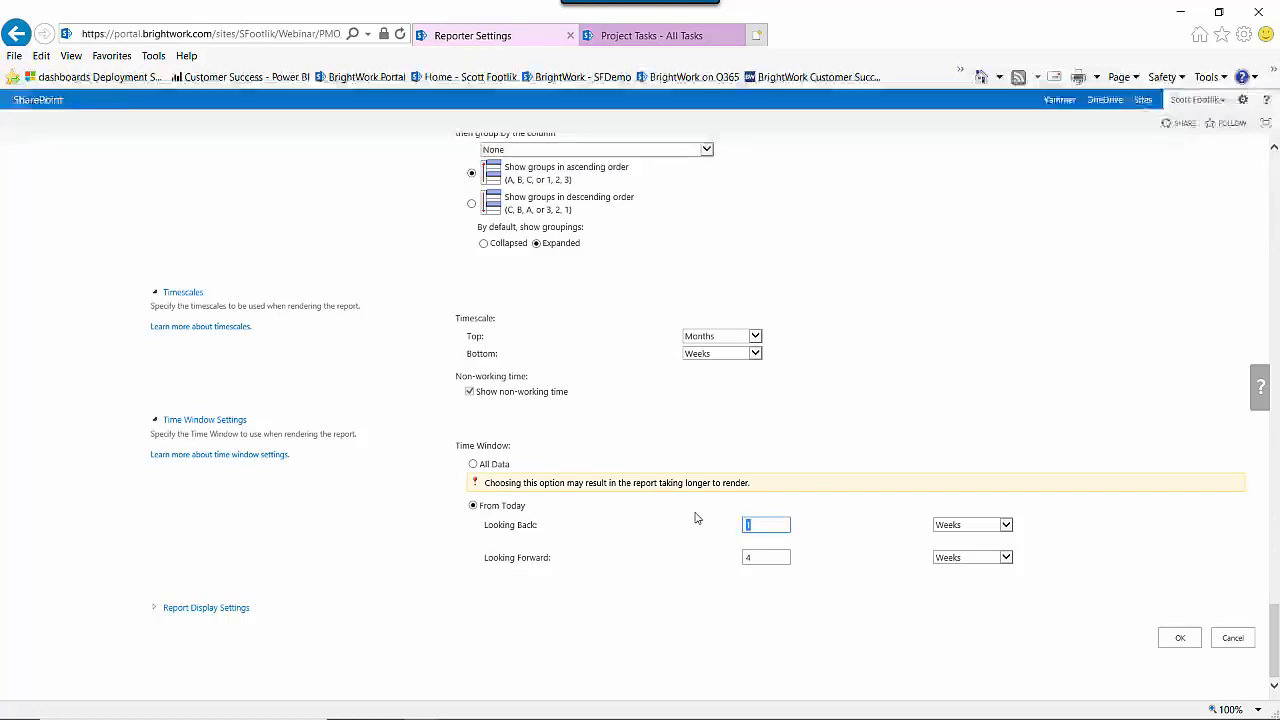
type("0")
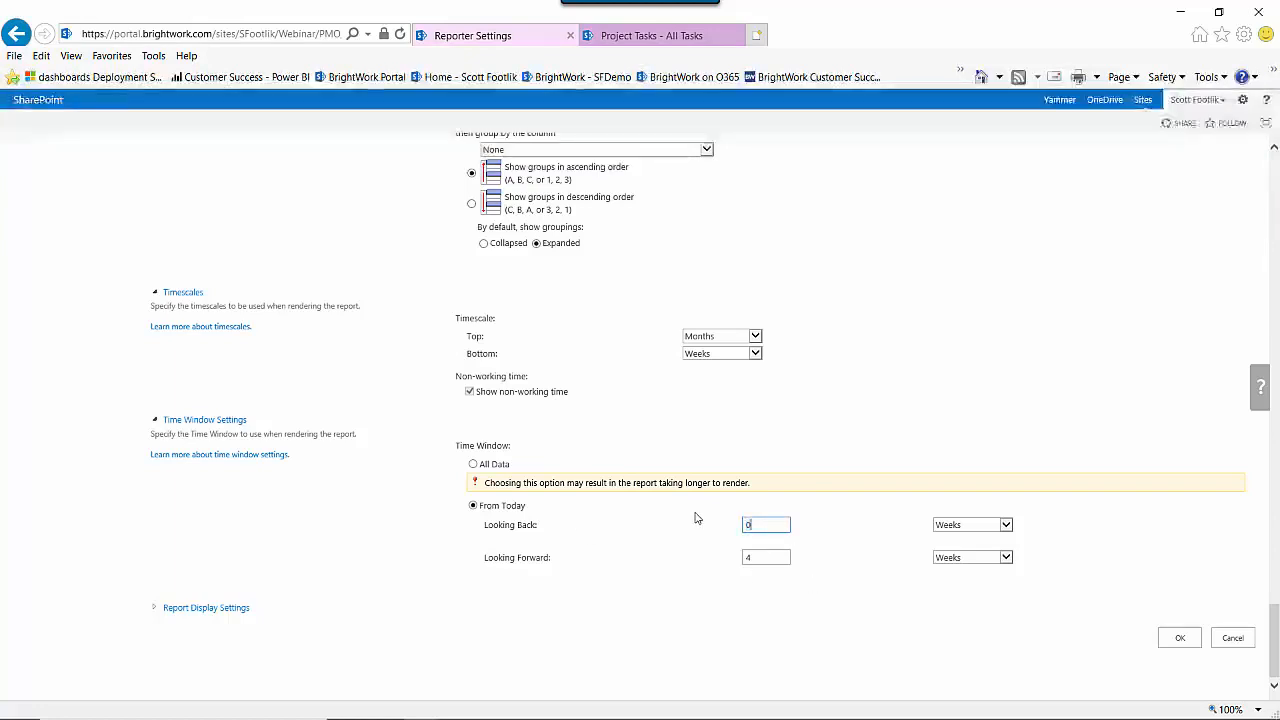
double_click(782, 557)
type("12")
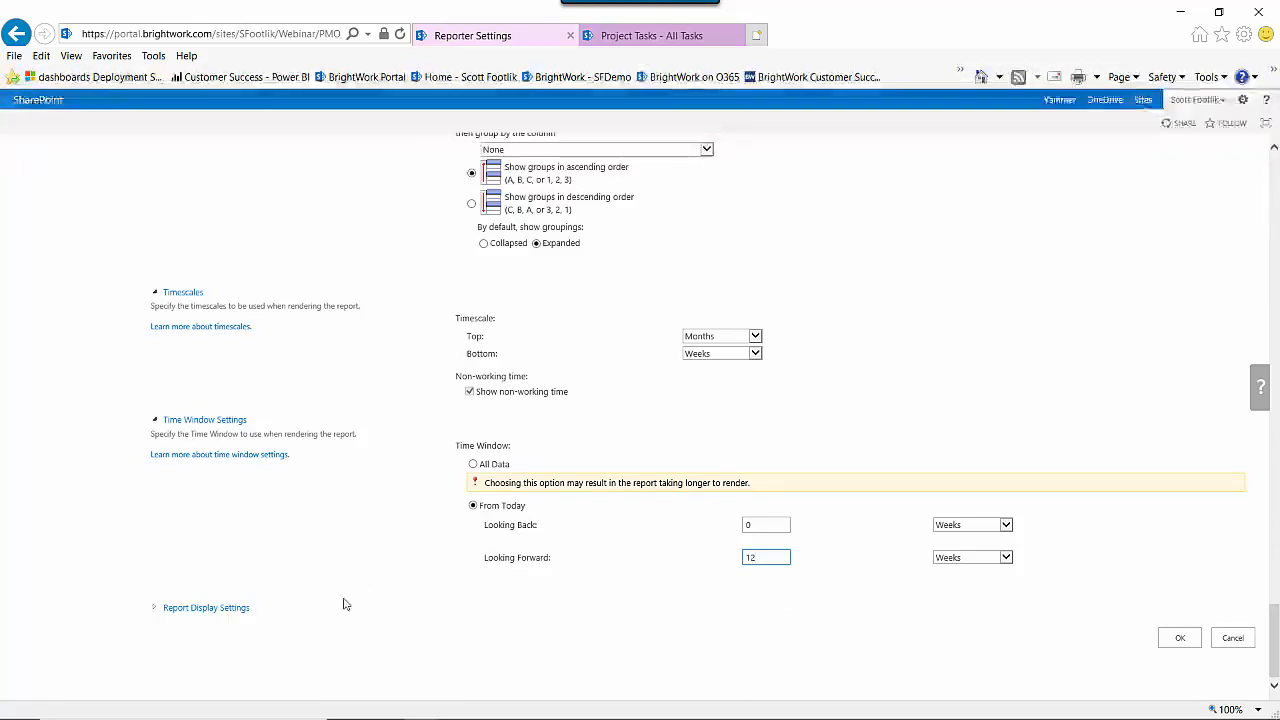
Set the report display to highlight work over-allocation, render only items with allocation data and emphasise alternating rows, and save the report settings.
left_click(230, 612)
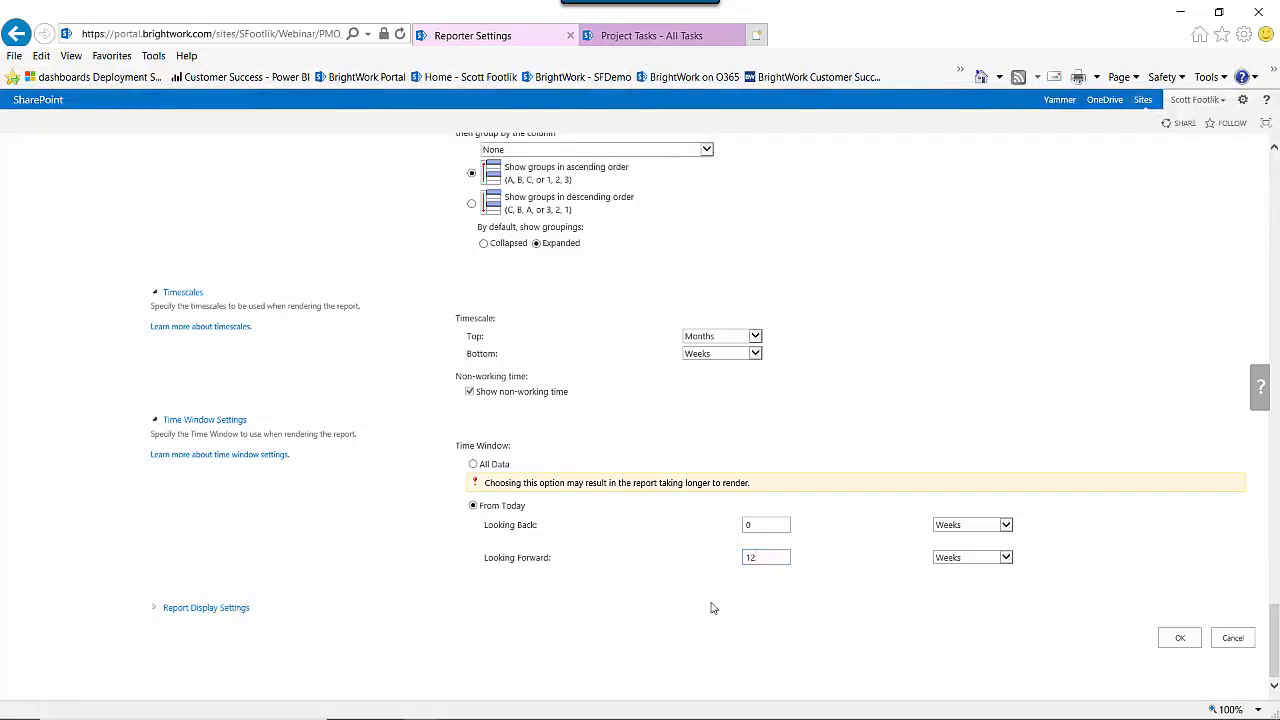
left_click(168, 610)
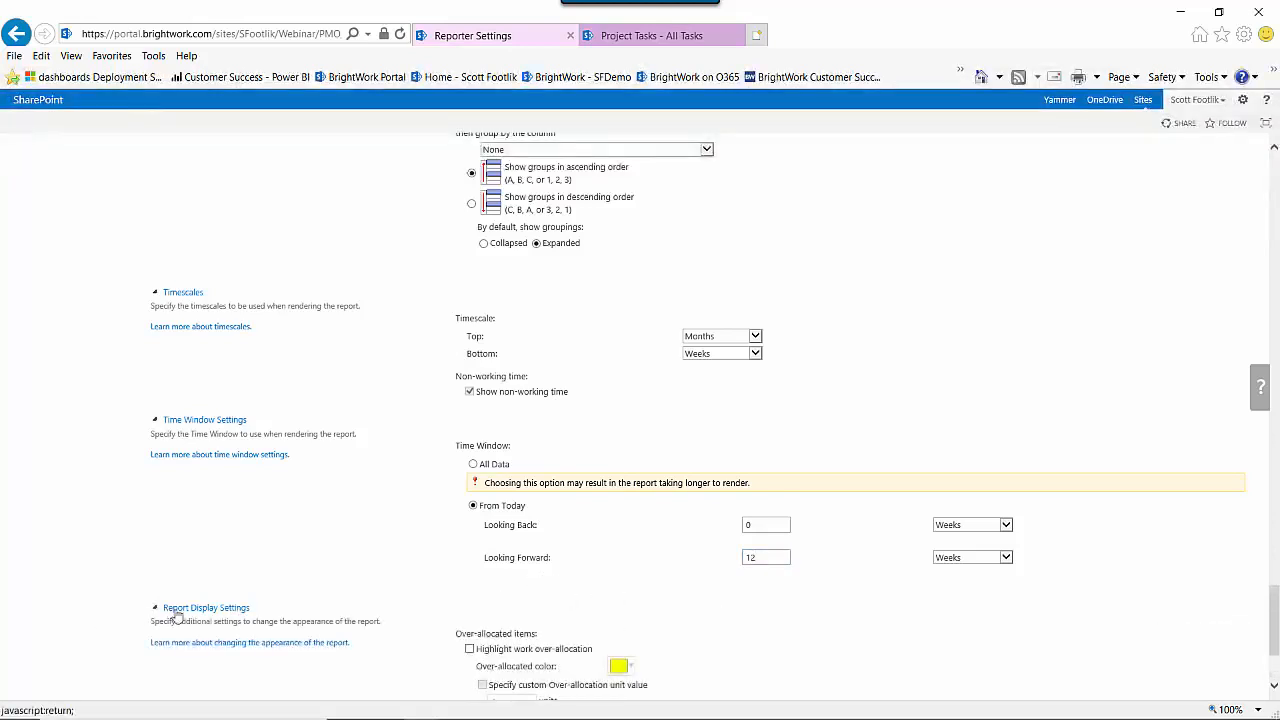
scroll(737, 630, "down", 3)
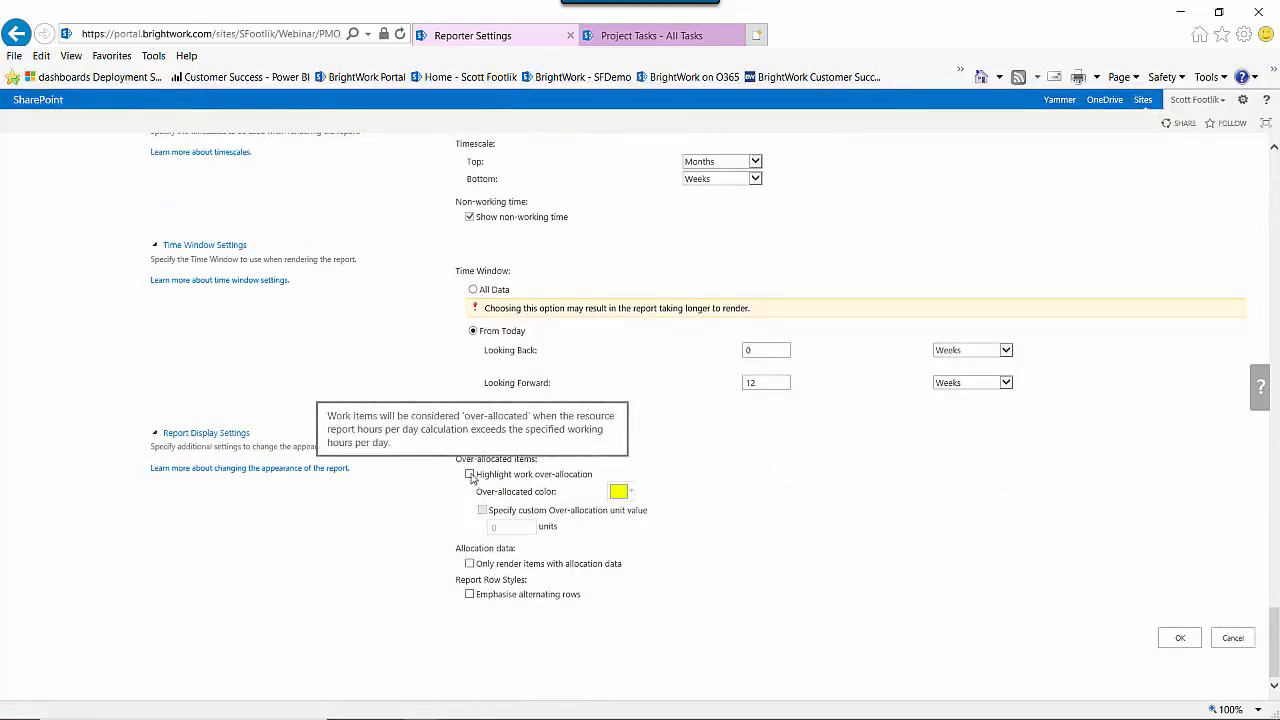
left_click(470, 475)
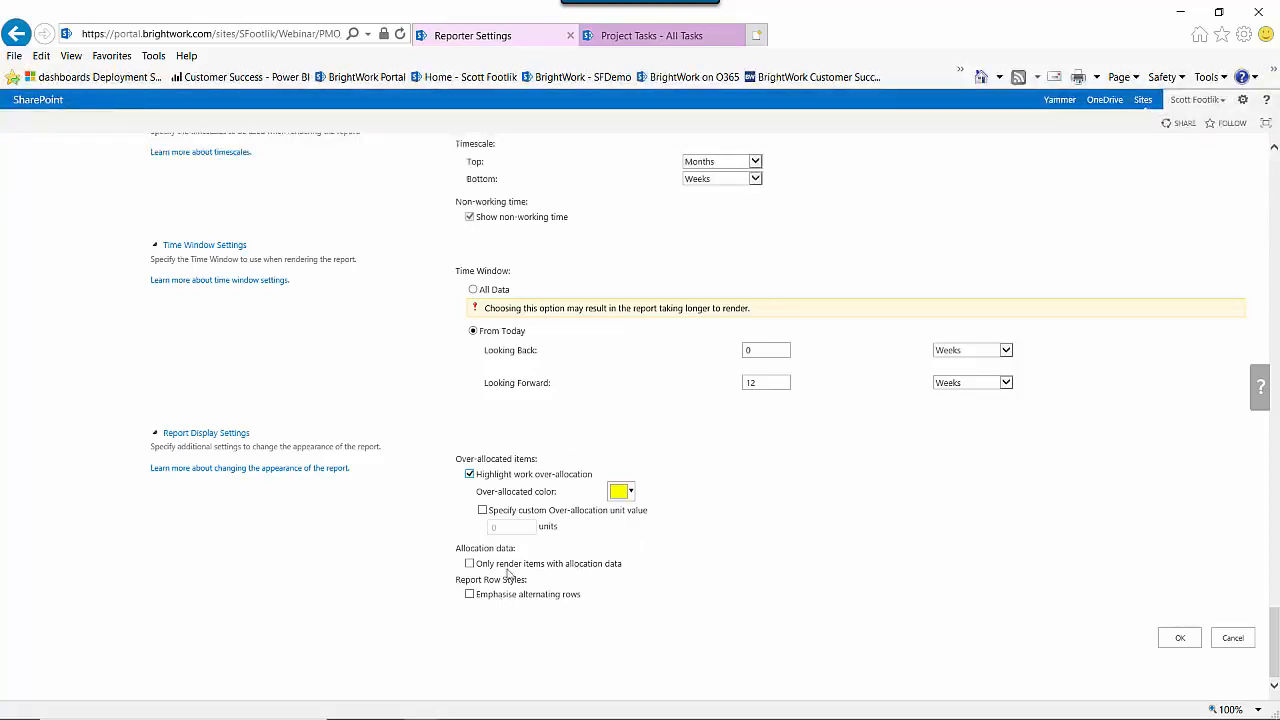
left_click(470, 563)
left_click(470, 595)
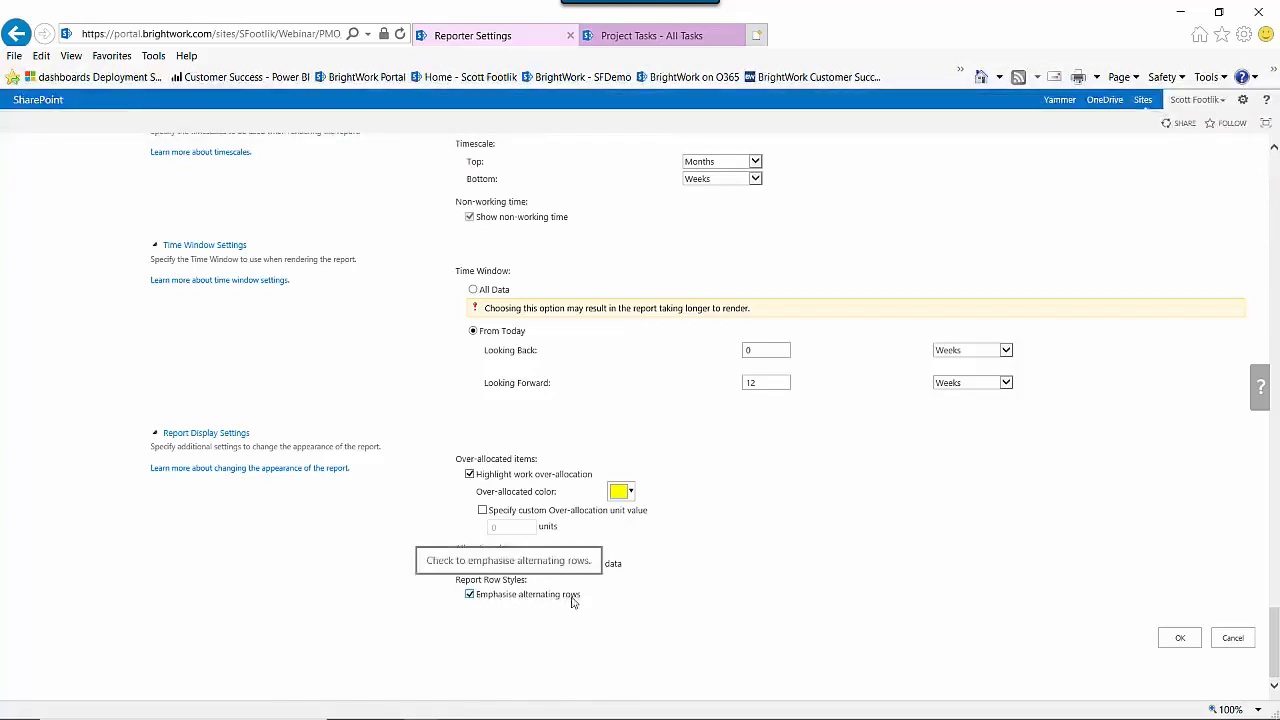
left_click(1181, 638)
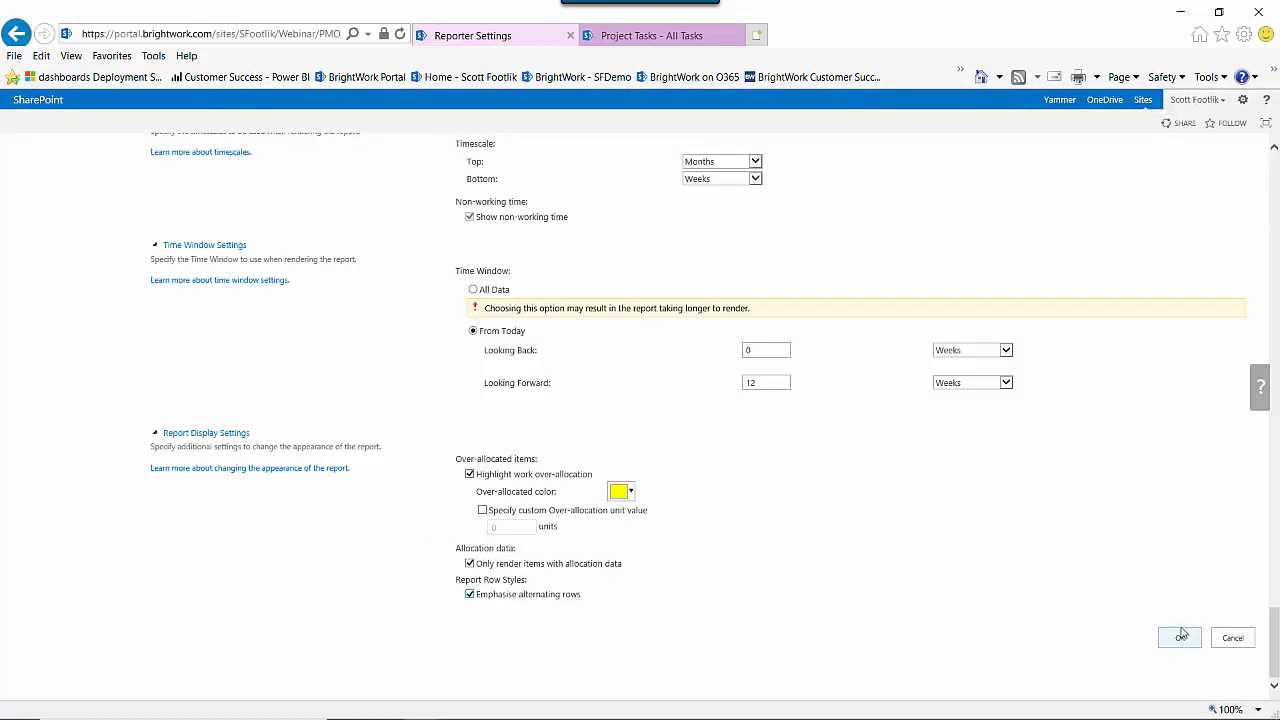